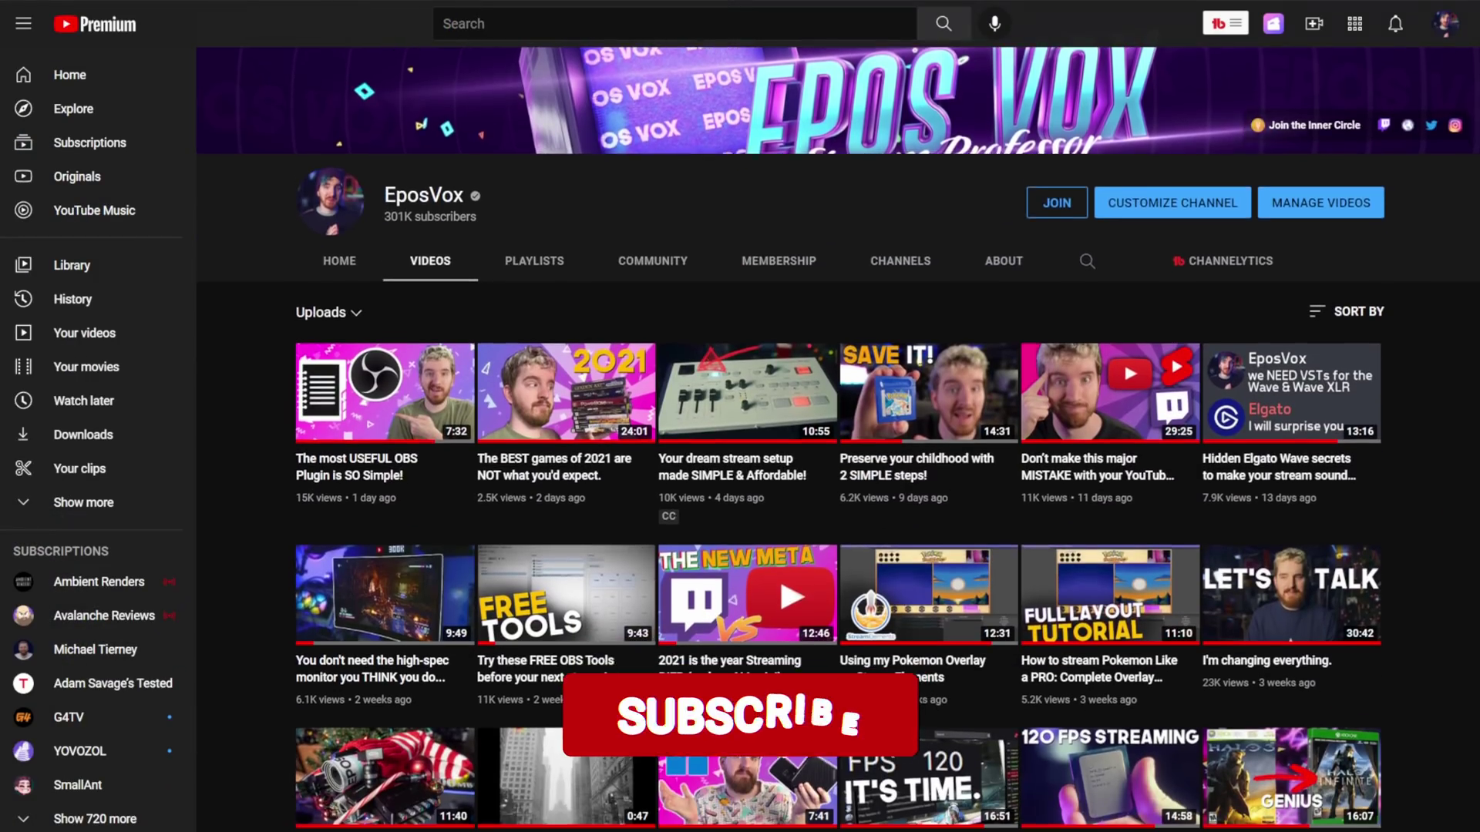
Step: Scroll down the channel's Videos page through the grid of recent uploads
{"action": "scroll", "coordinate": [740, 463], "scroll_direction": "down", "scroll_amount": 3}
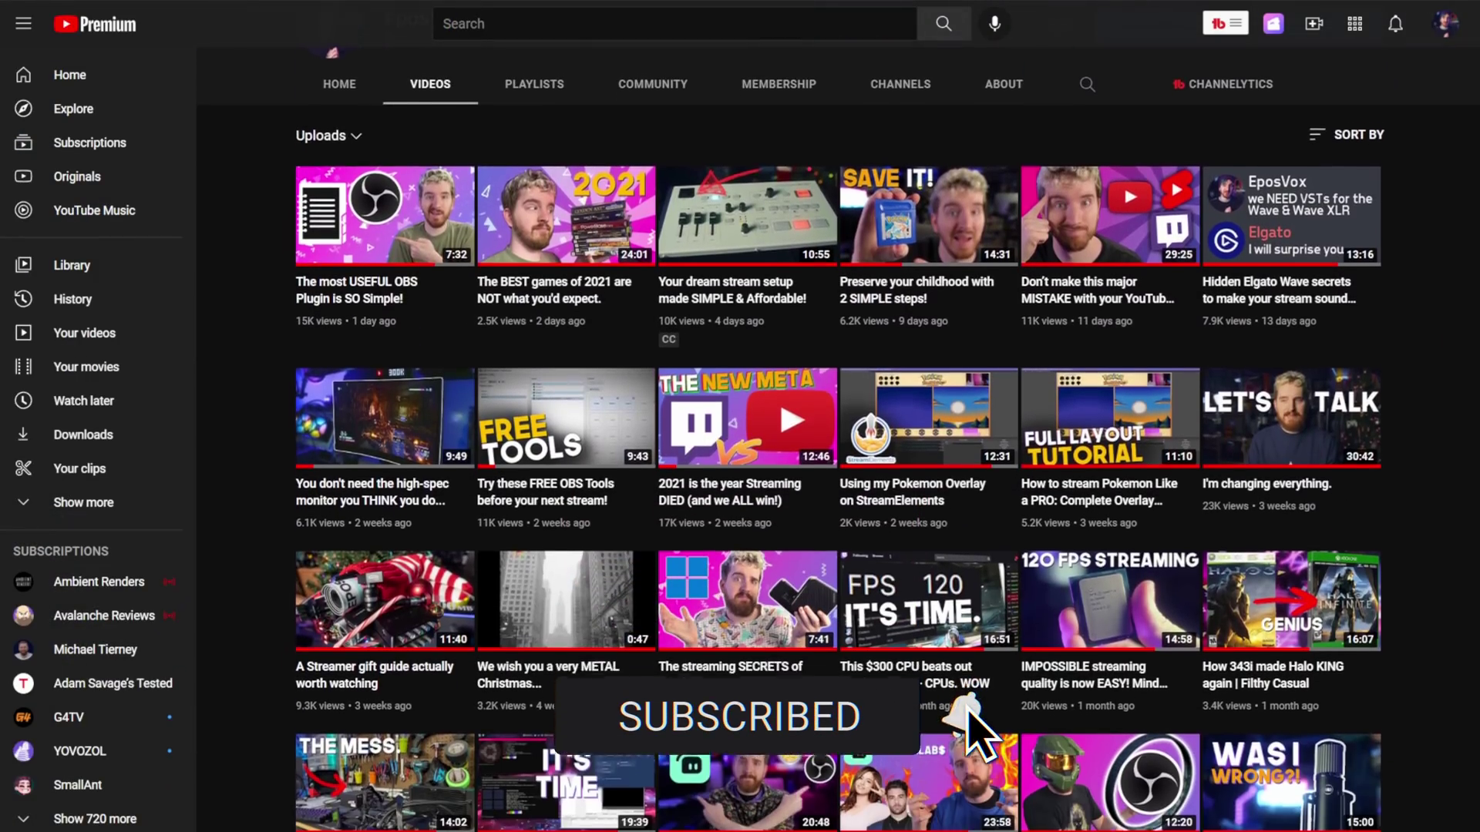
{"action": "scroll", "coordinate": [740, 463], "scroll_direction": "down", "scroll_amount": 3}
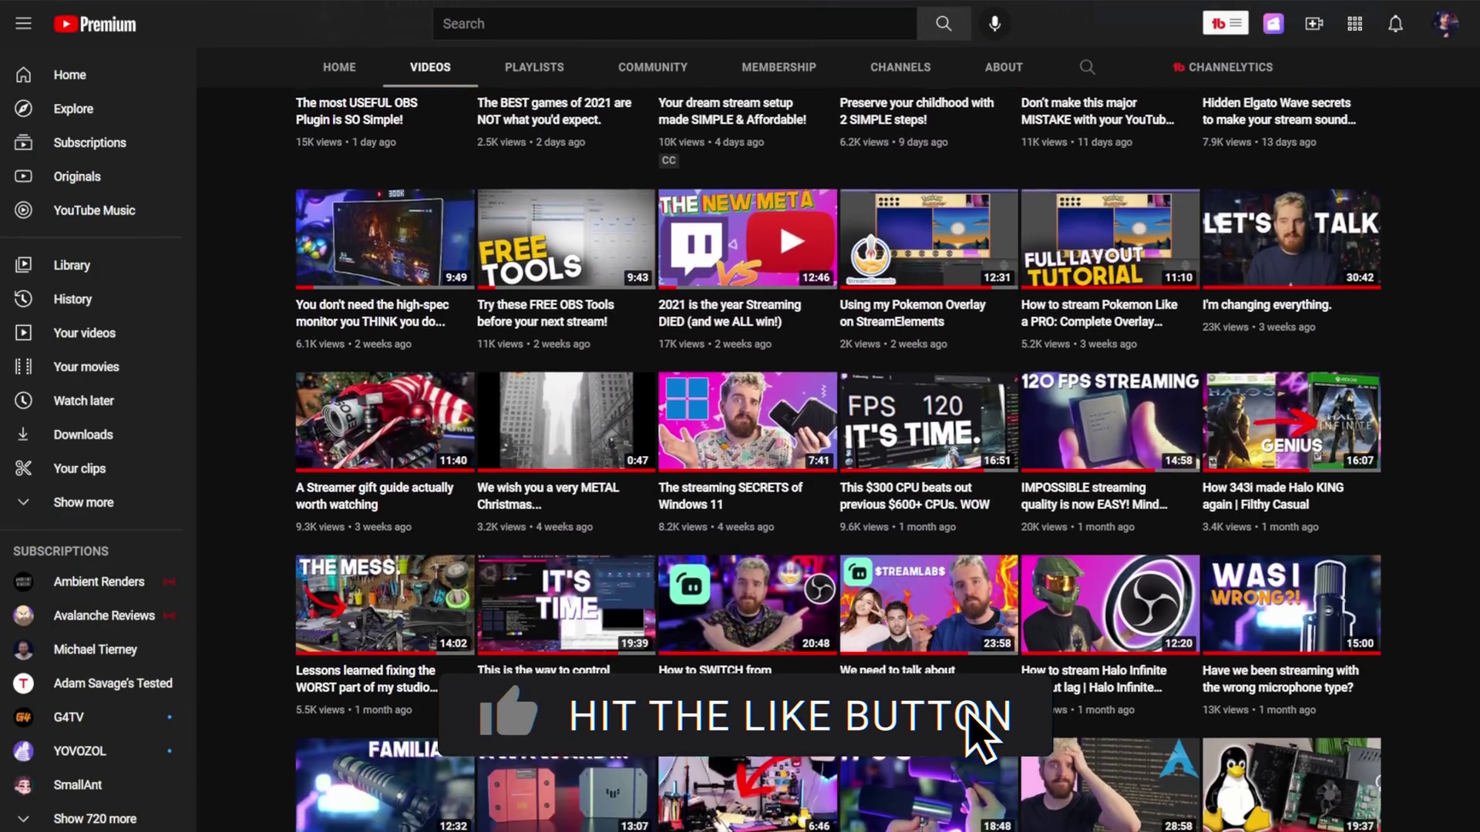
{"action": "scroll", "coordinate": [740, 462], "scroll_direction": "down", "scroll_amount": 3}
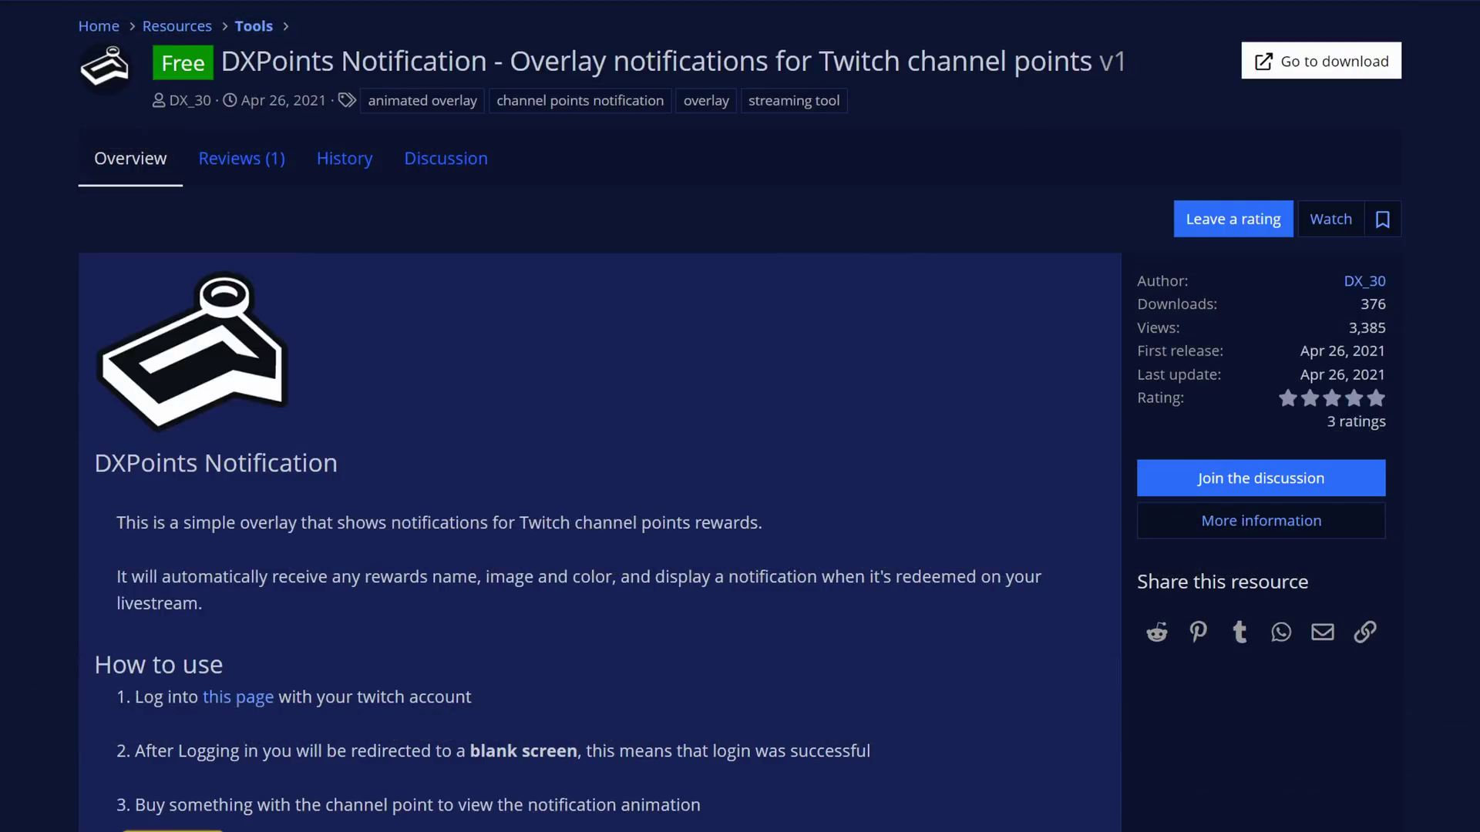
Step: Scroll the DXPoints Notification page through how-to-use steps and features down to Donations
{"action": "scroll", "coordinate": [741, 463], "scroll_direction": "down", "scroll_amount": 2}
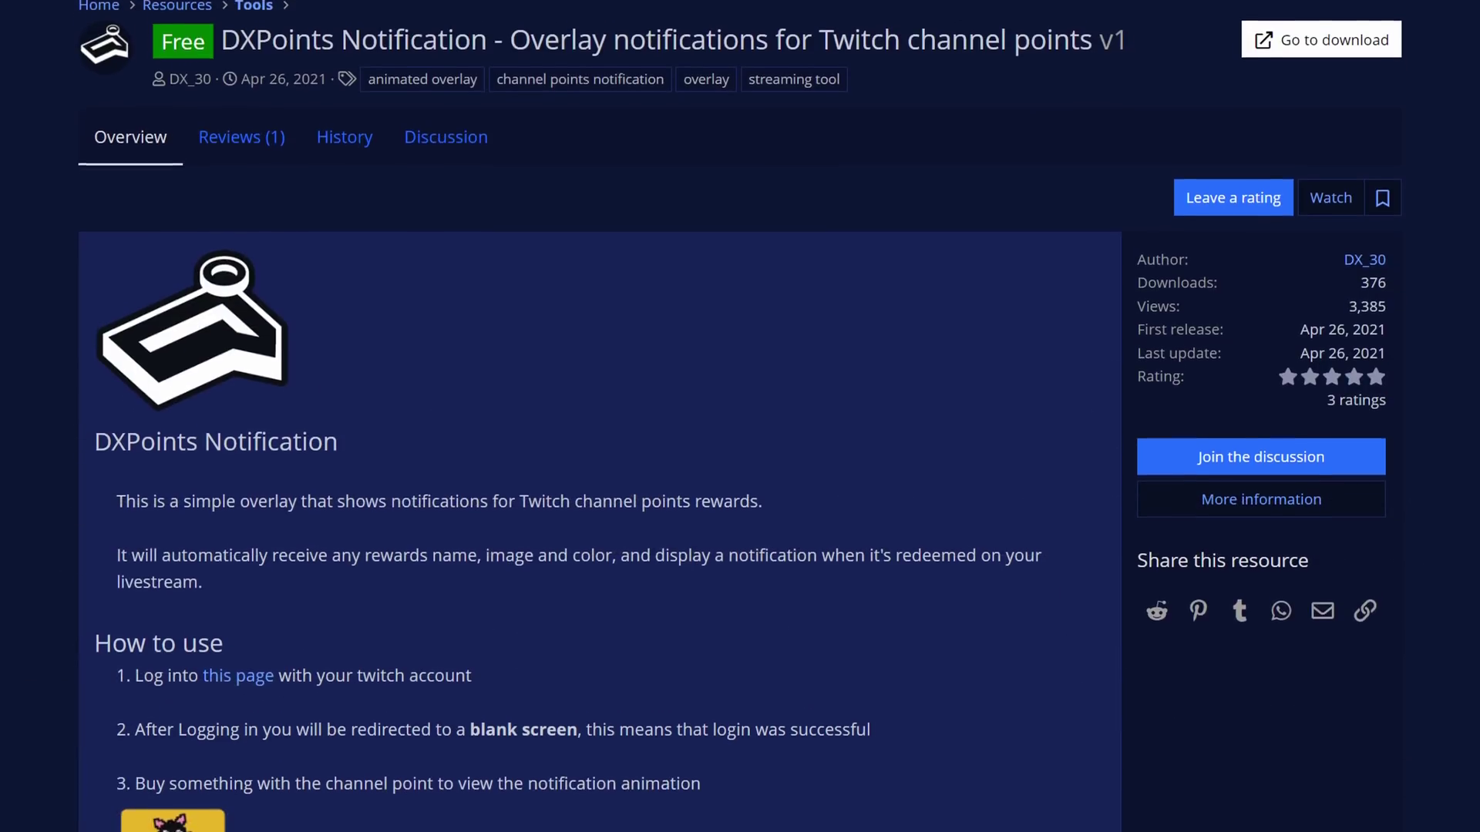
{"action": "scroll", "coordinate": [741, 462], "scroll_direction": "down", "scroll_amount": 2}
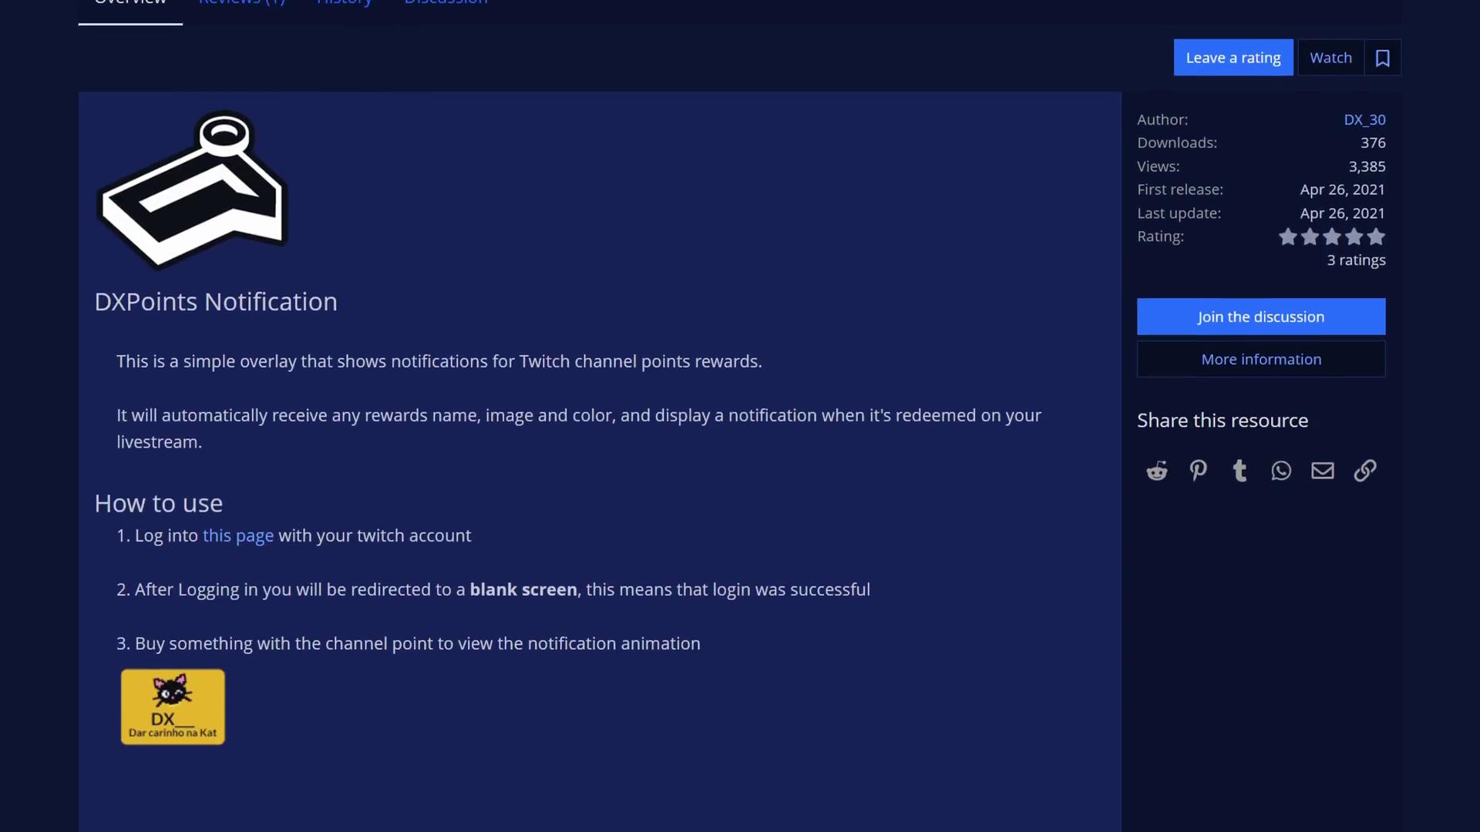
{"action": "scroll", "coordinate": [740, 463], "scroll_direction": "down", "scroll_amount": 2}
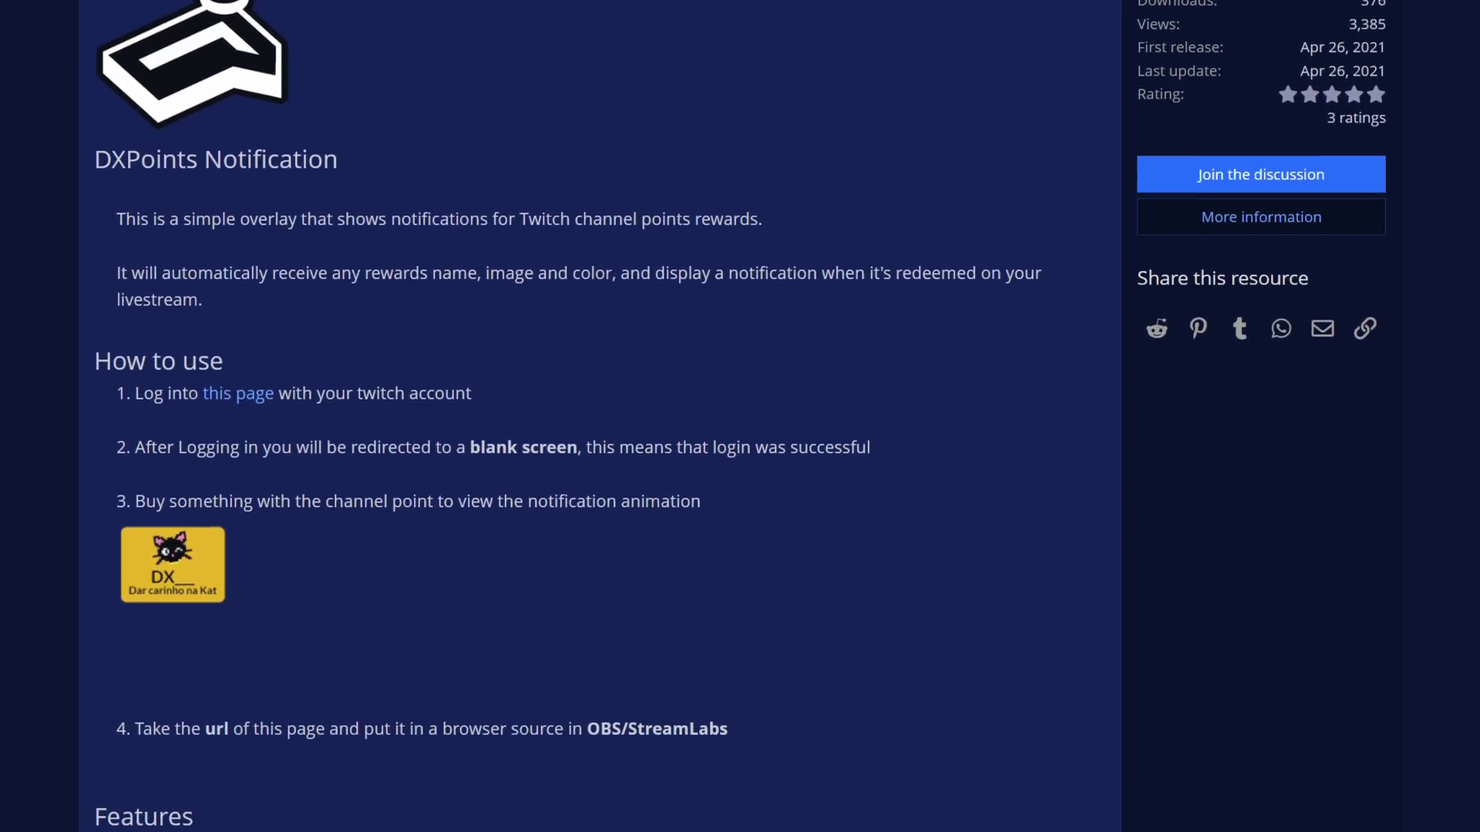
{"action": "scroll", "coordinate": [740, 463], "scroll_direction": "down", "scroll_amount": 2}
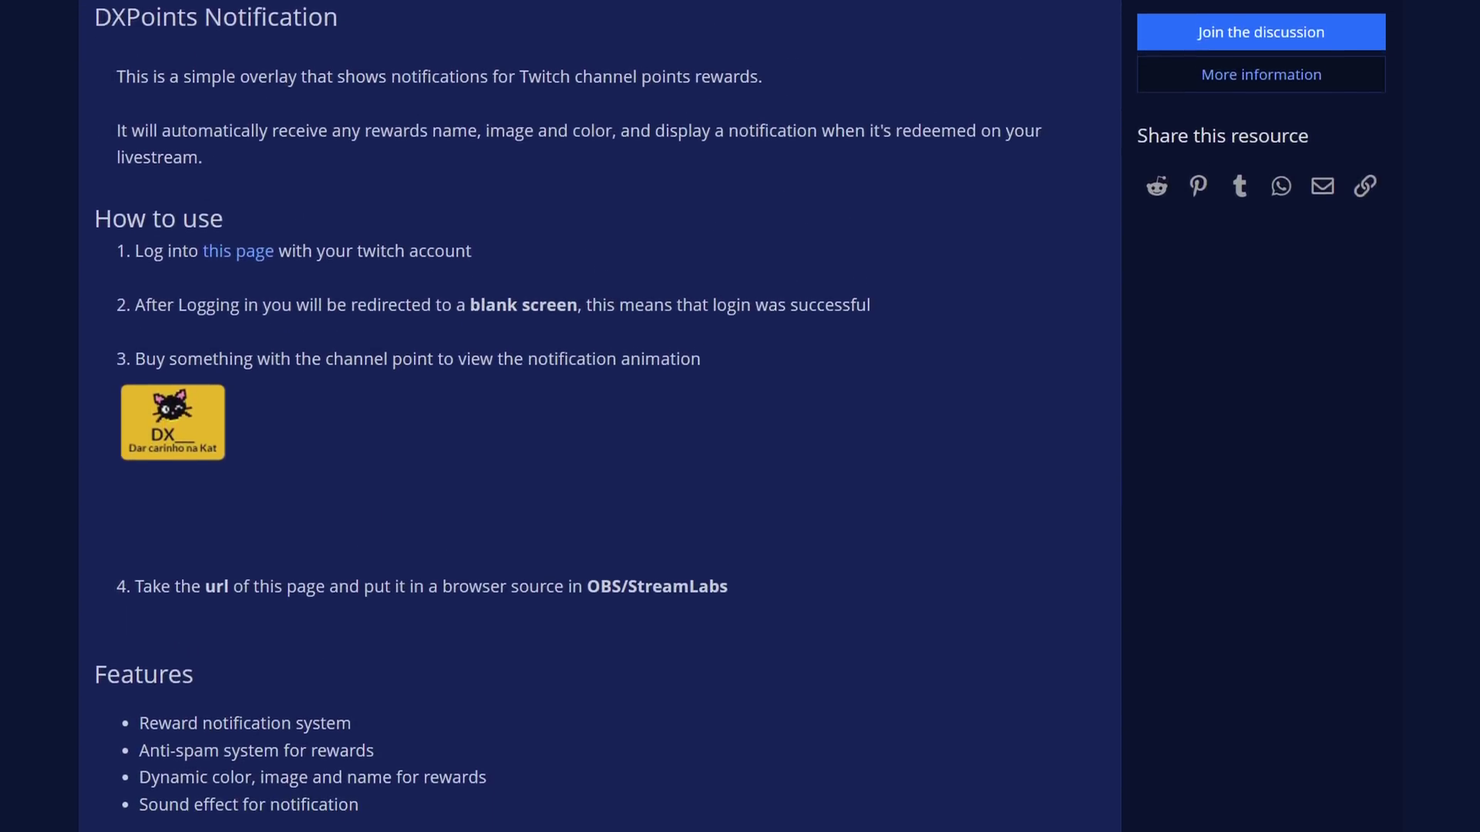
{"action": "scroll", "coordinate": [740, 462], "scroll_direction": "down", "scroll_amount": 2}
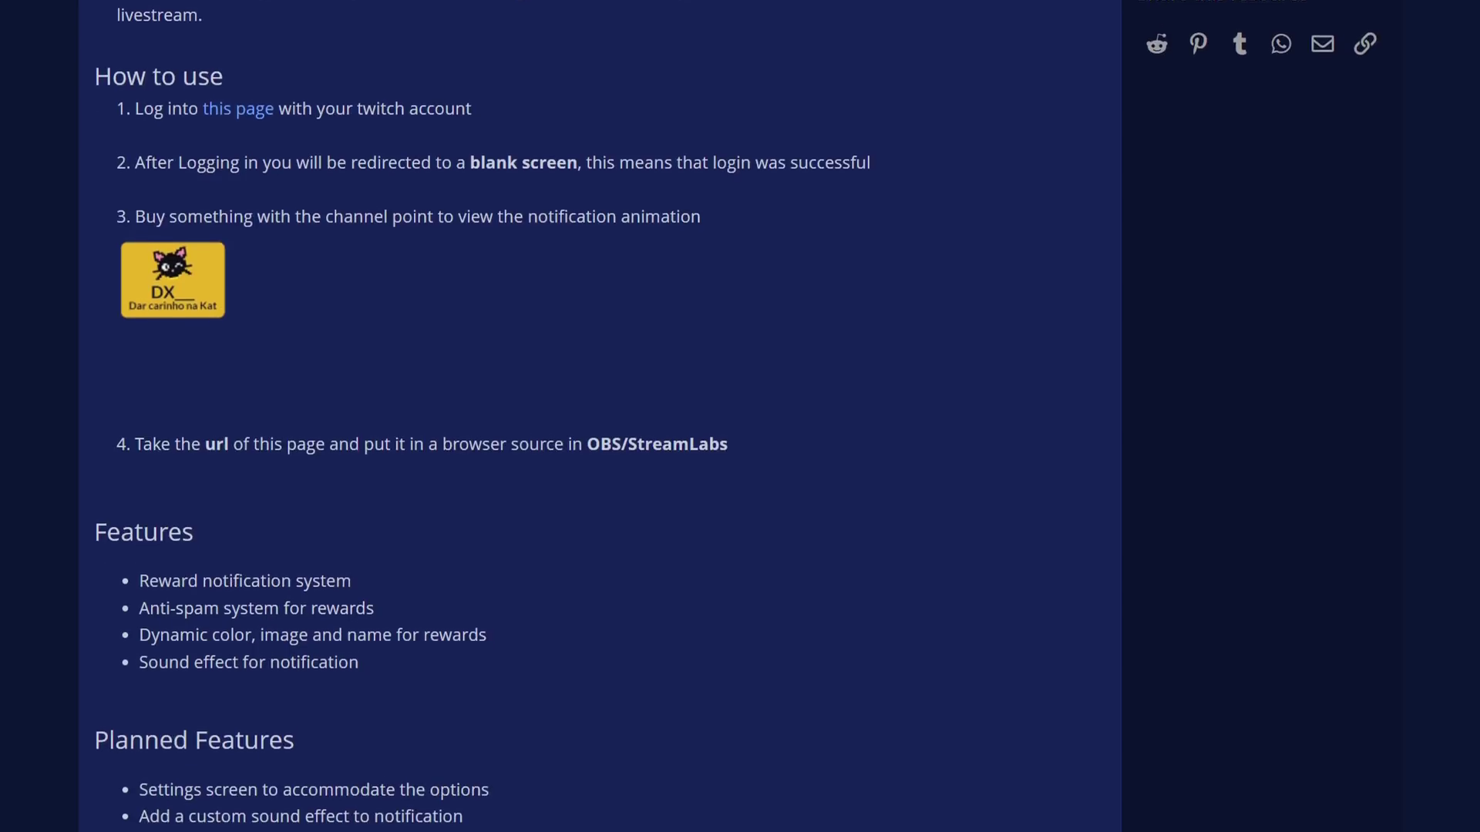
{"action": "scroll", "coordinate": [740, 462], "scroll_direction": "down", "scroll_amount": 2}
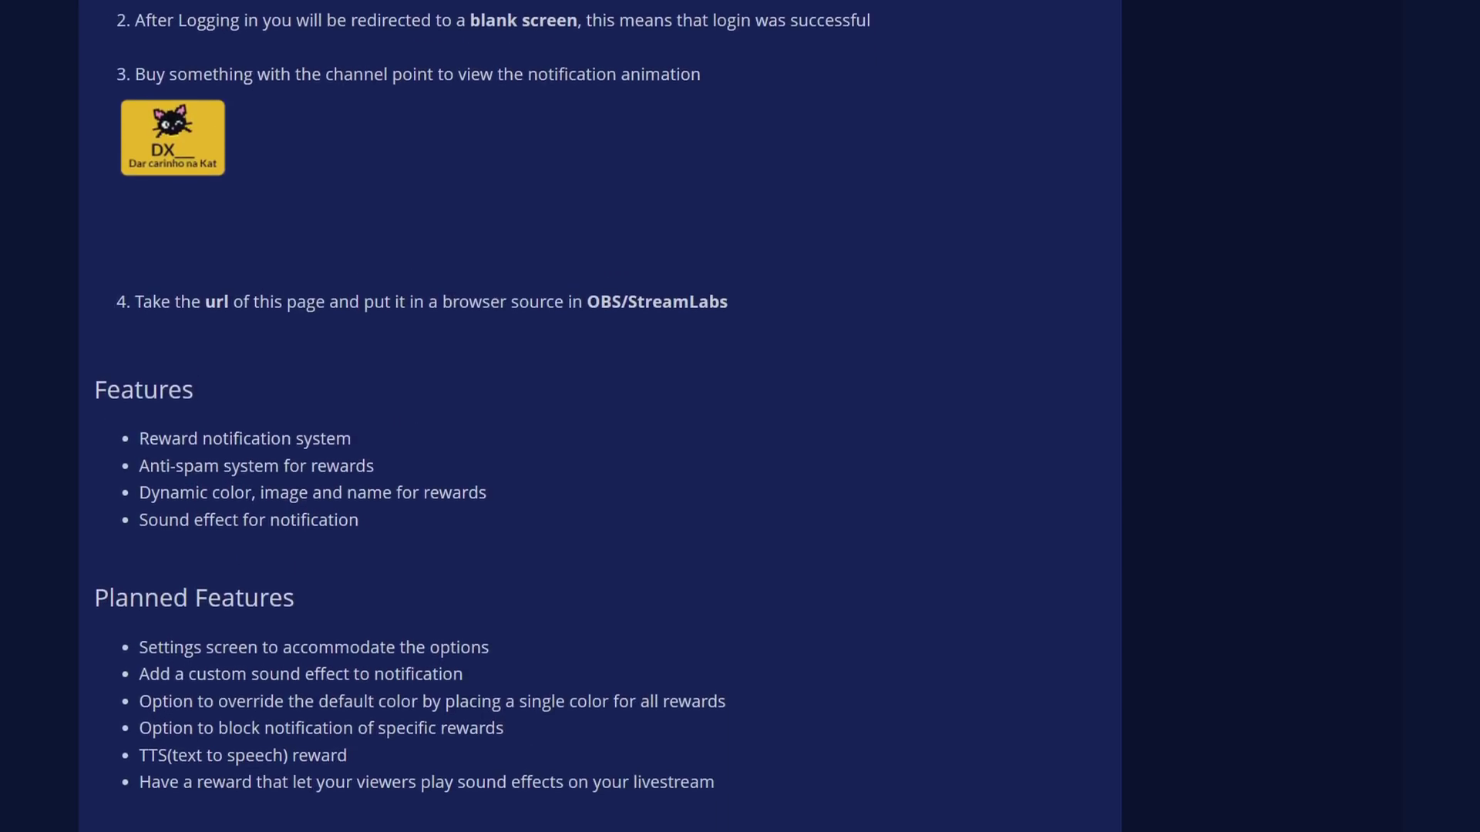
{"action": "scroll", "coordinate": [740, 463], "scroll_direction": "down", "scroll_amount": 1}
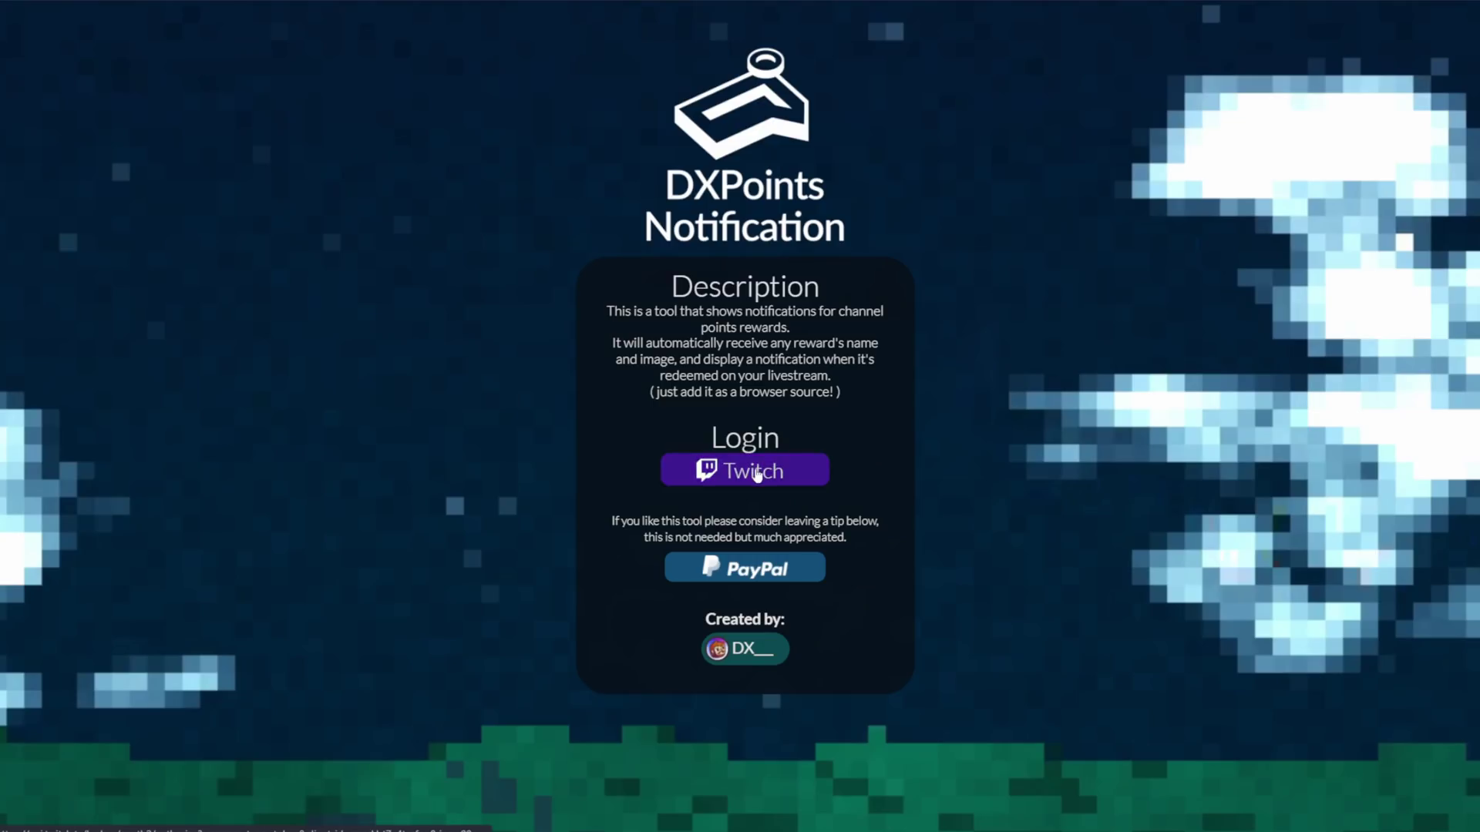
Step: Log in to DXPoints with Twitch and add a 'ChannelPoints' browser source in OBS
{"action": "left_click", "coordinate": [757, 473]}
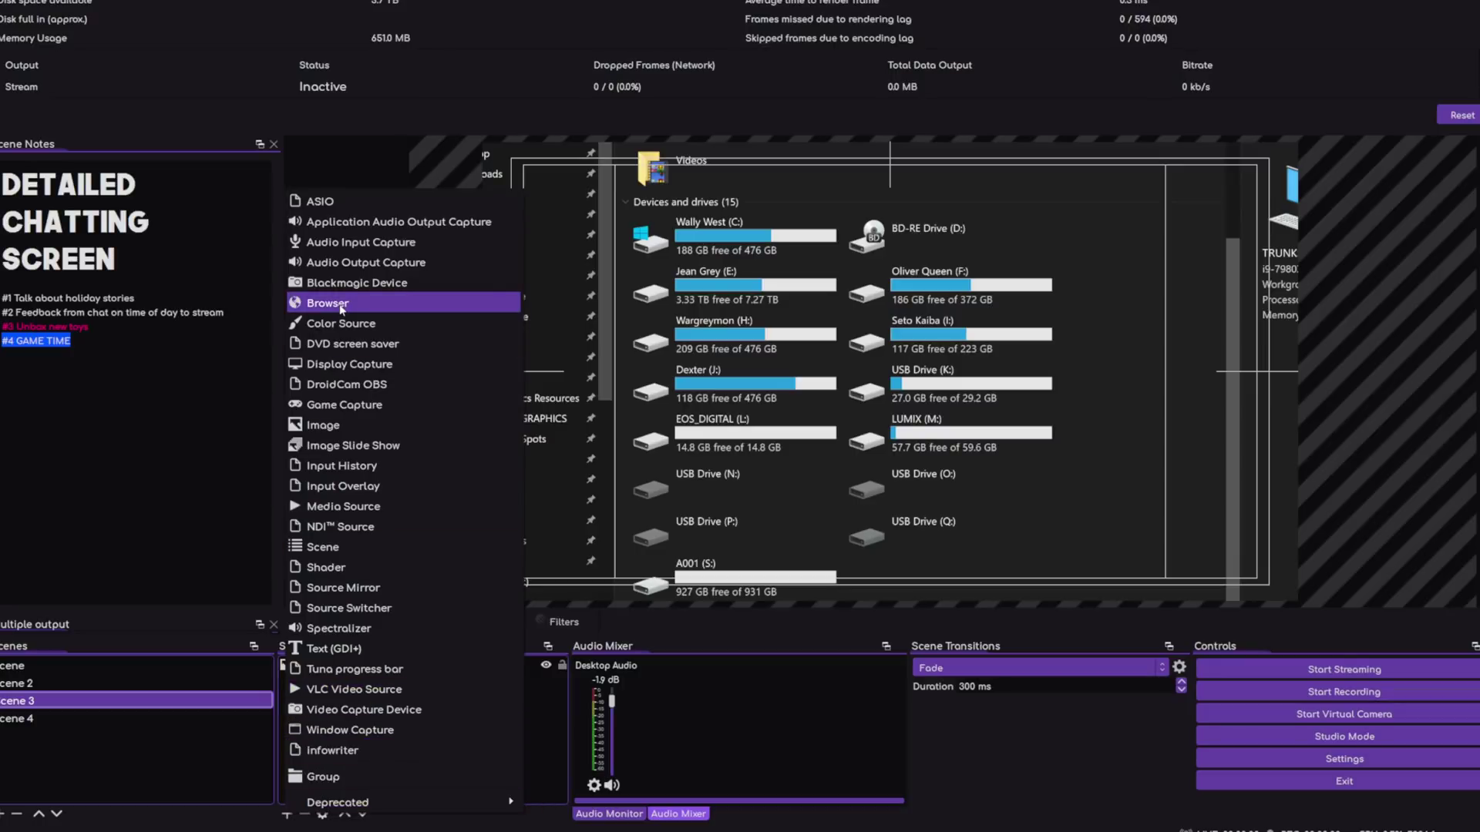
{"action": "left_click", "coordinate": [341, 304]}
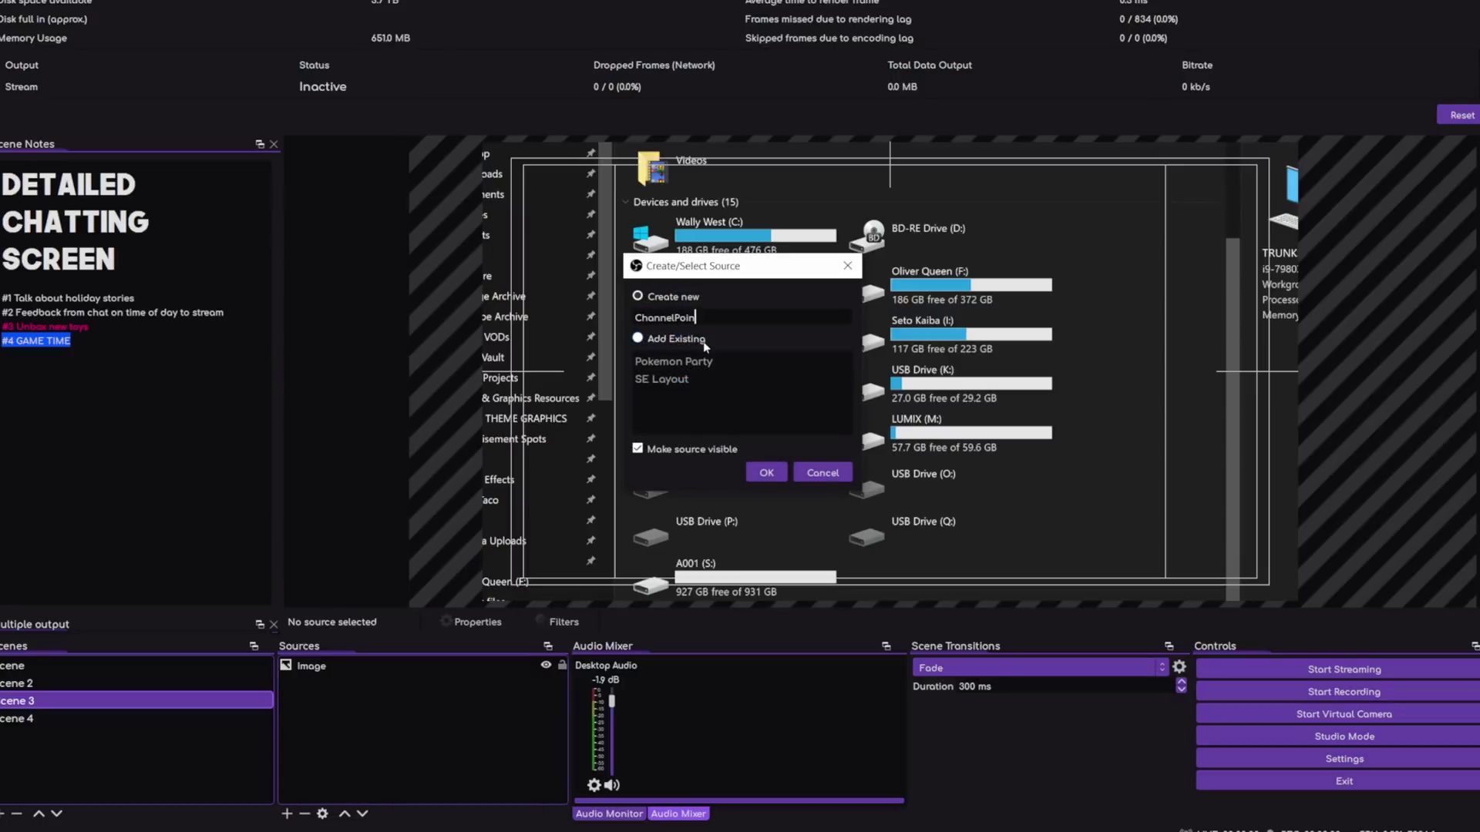
{"action": "type", "text": "ChannelPoin"}
{"action": "key", "text": "Return"}
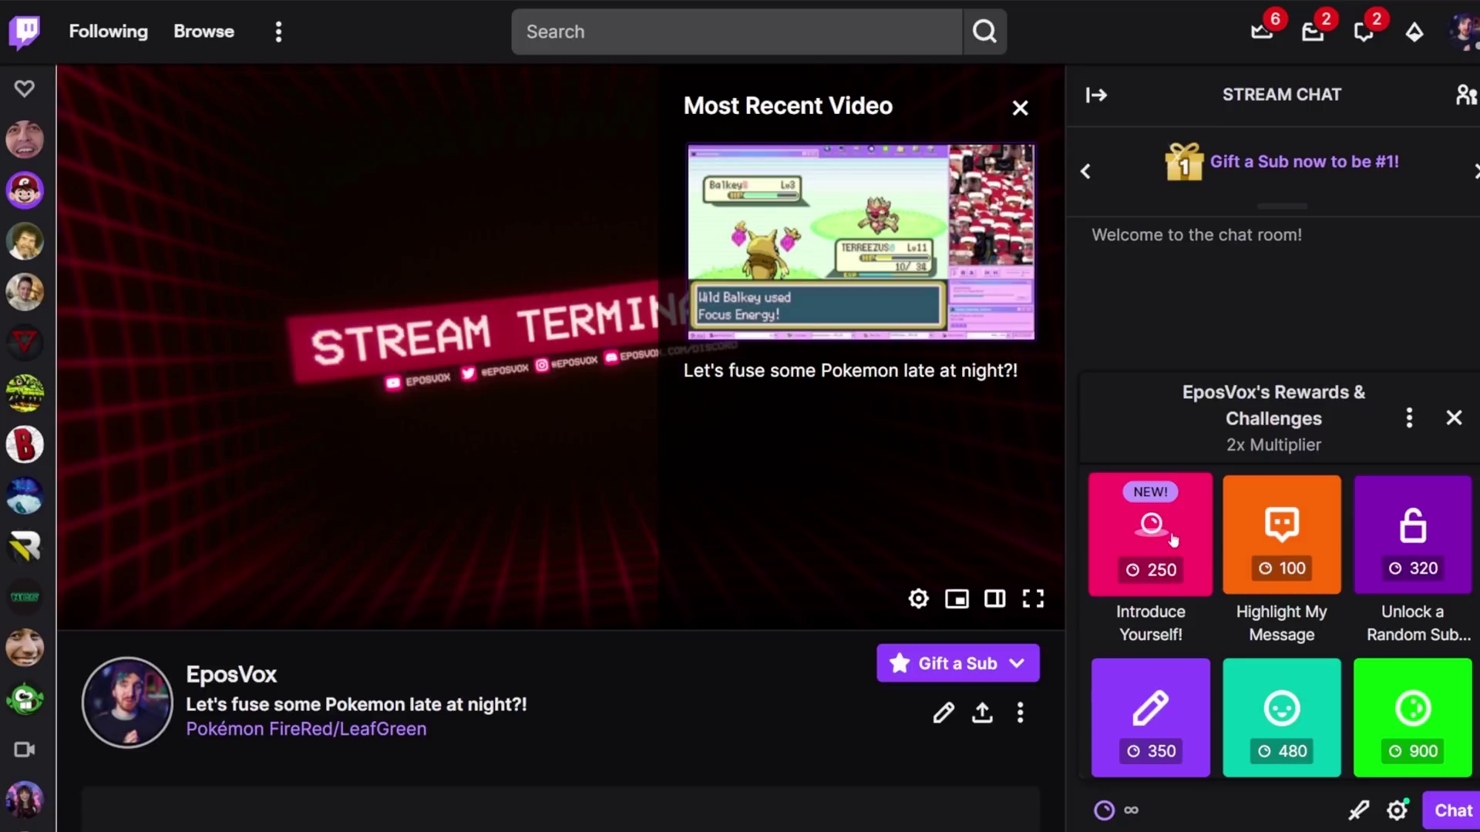
{"action": "left_click", "coordinate": [1174, 541]}
Step: Redeem the 250-point Introduce Yourself! reward to trigger the overlay alert
{"action": "left_click", "coordinate": [1263, 733]}
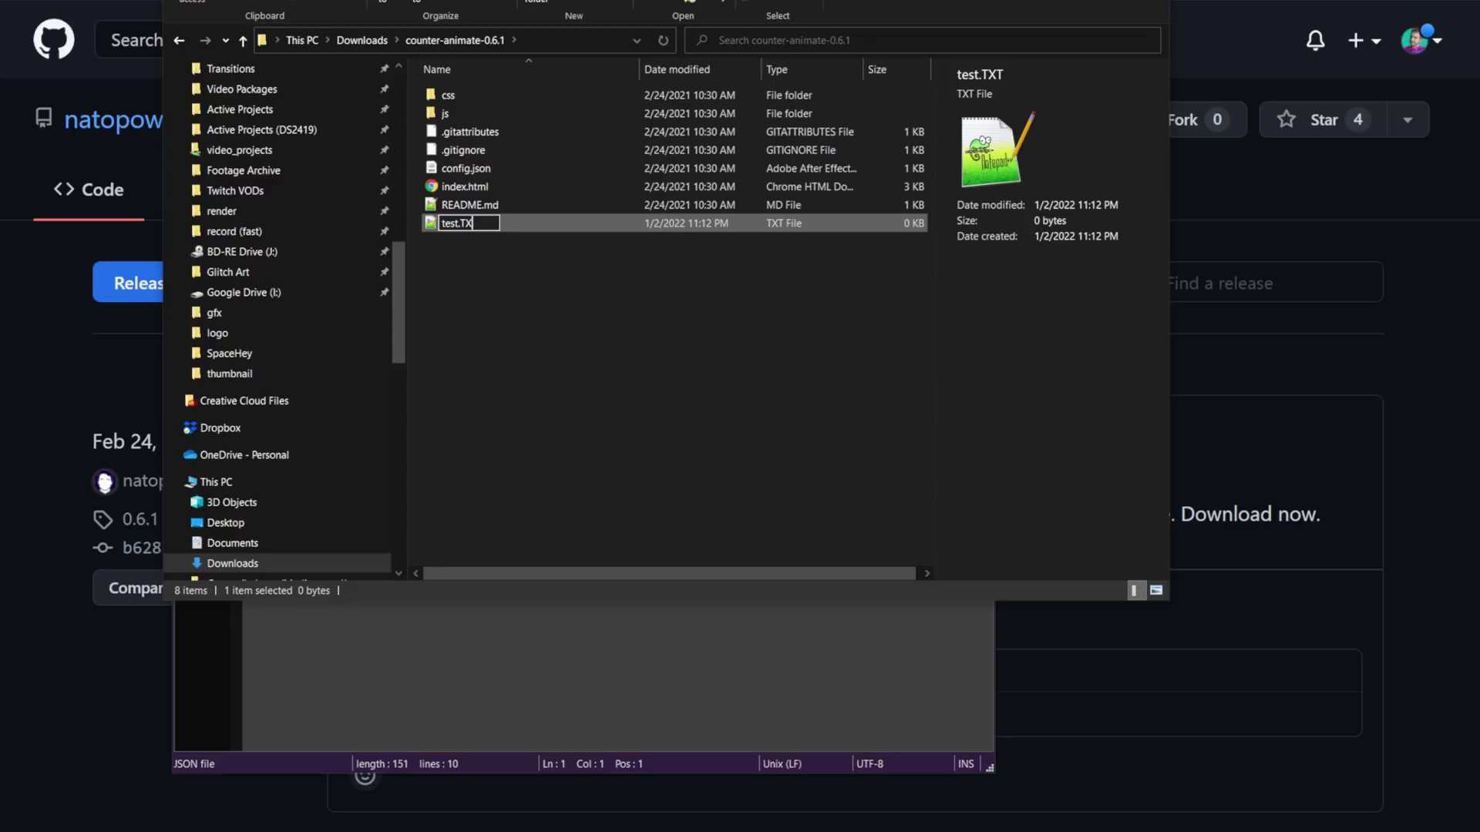
Step: Replace path/to/file in config.json's first file_path with the counter-animate-0.6.1 folder path
{"action": "double_click", "coordinate": [480, 224]}
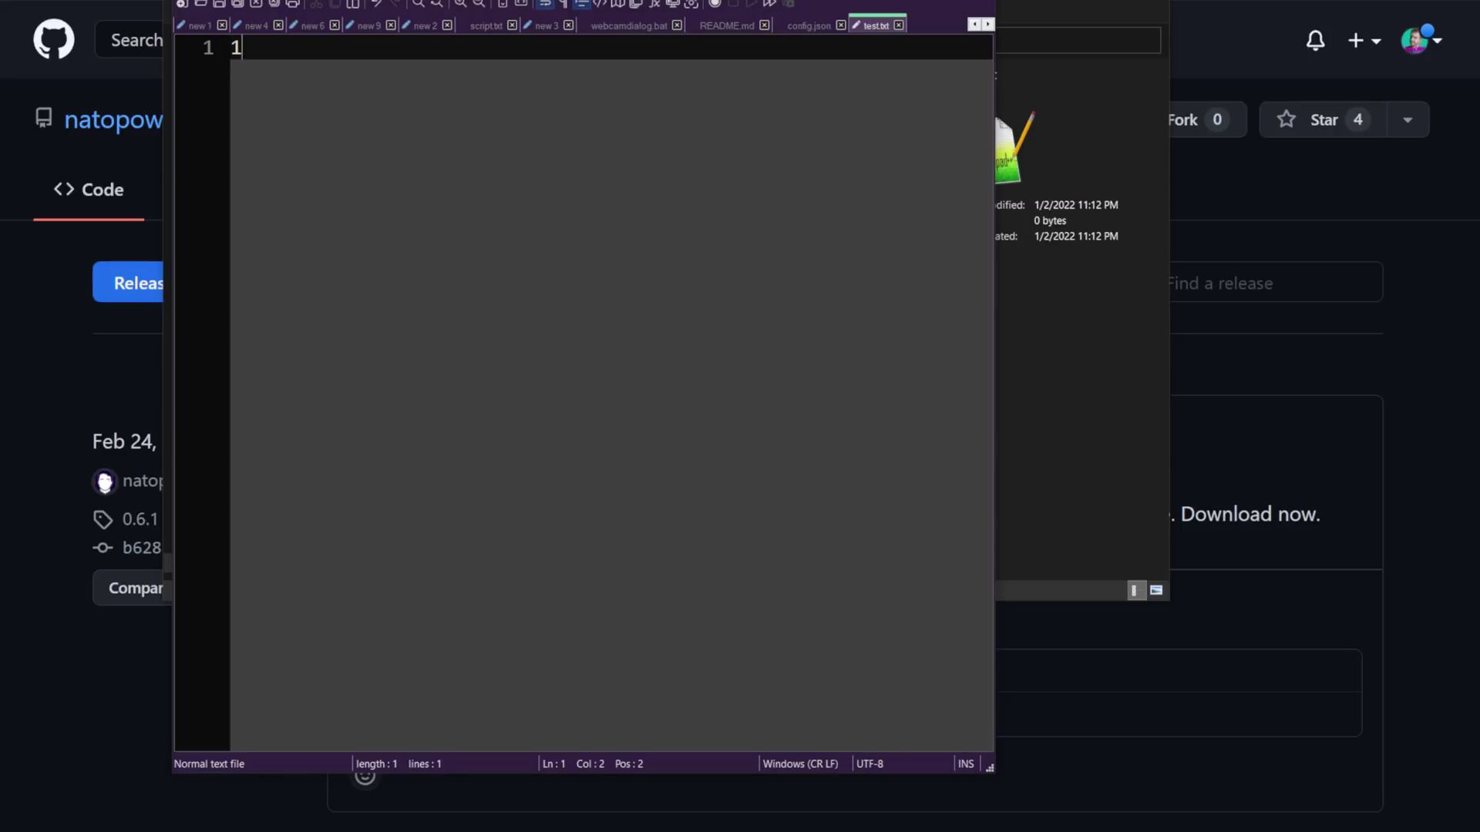
{"action": "left_click", "coordinate": [1086, 258]}
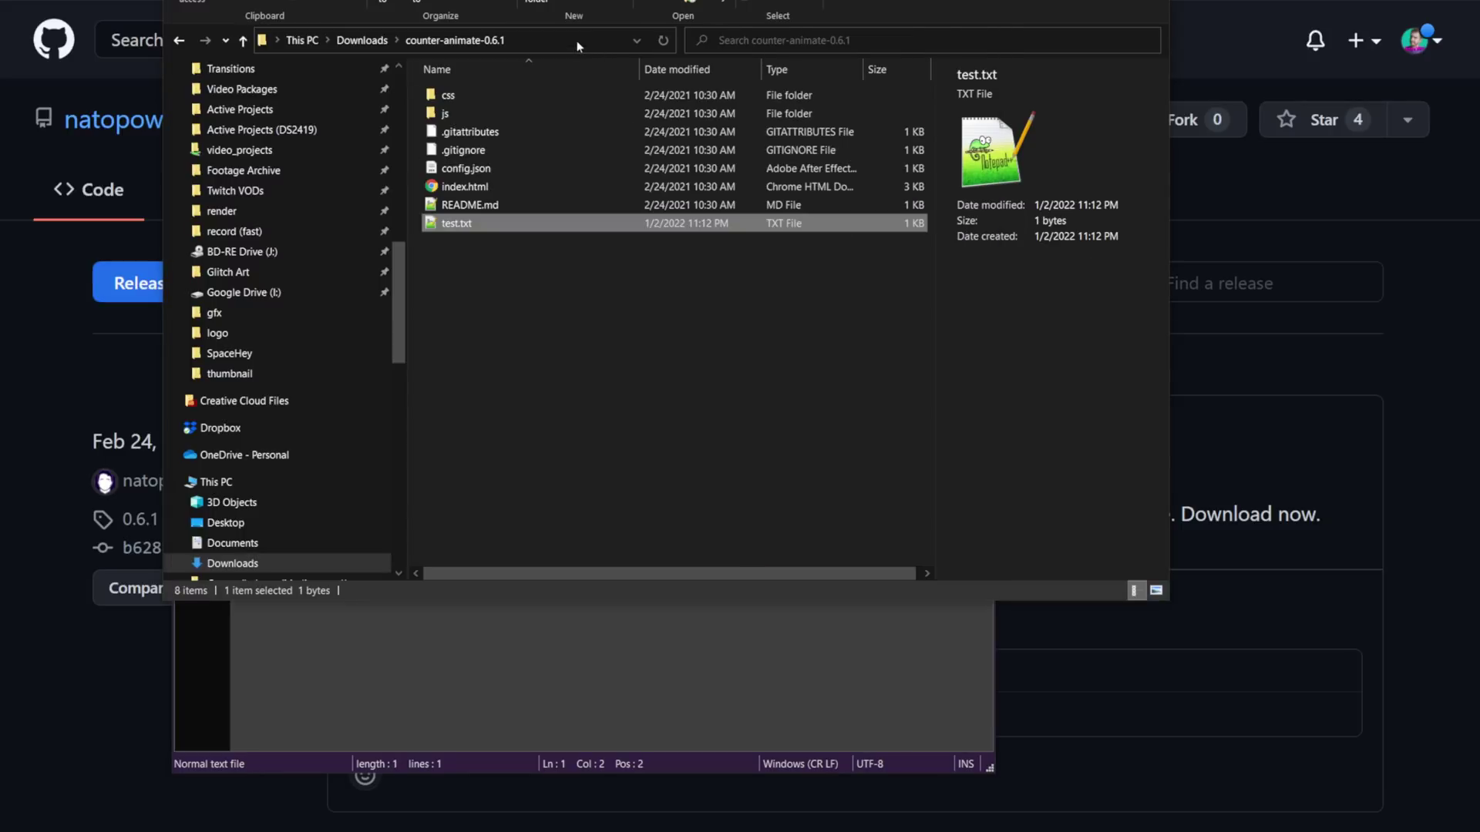
{"action": "left_click", "coordinate": [494, 40]}
{"action": "key", "text": "ctrl+c"}
{"action": "left_click", "coordinate": [603, 632]}
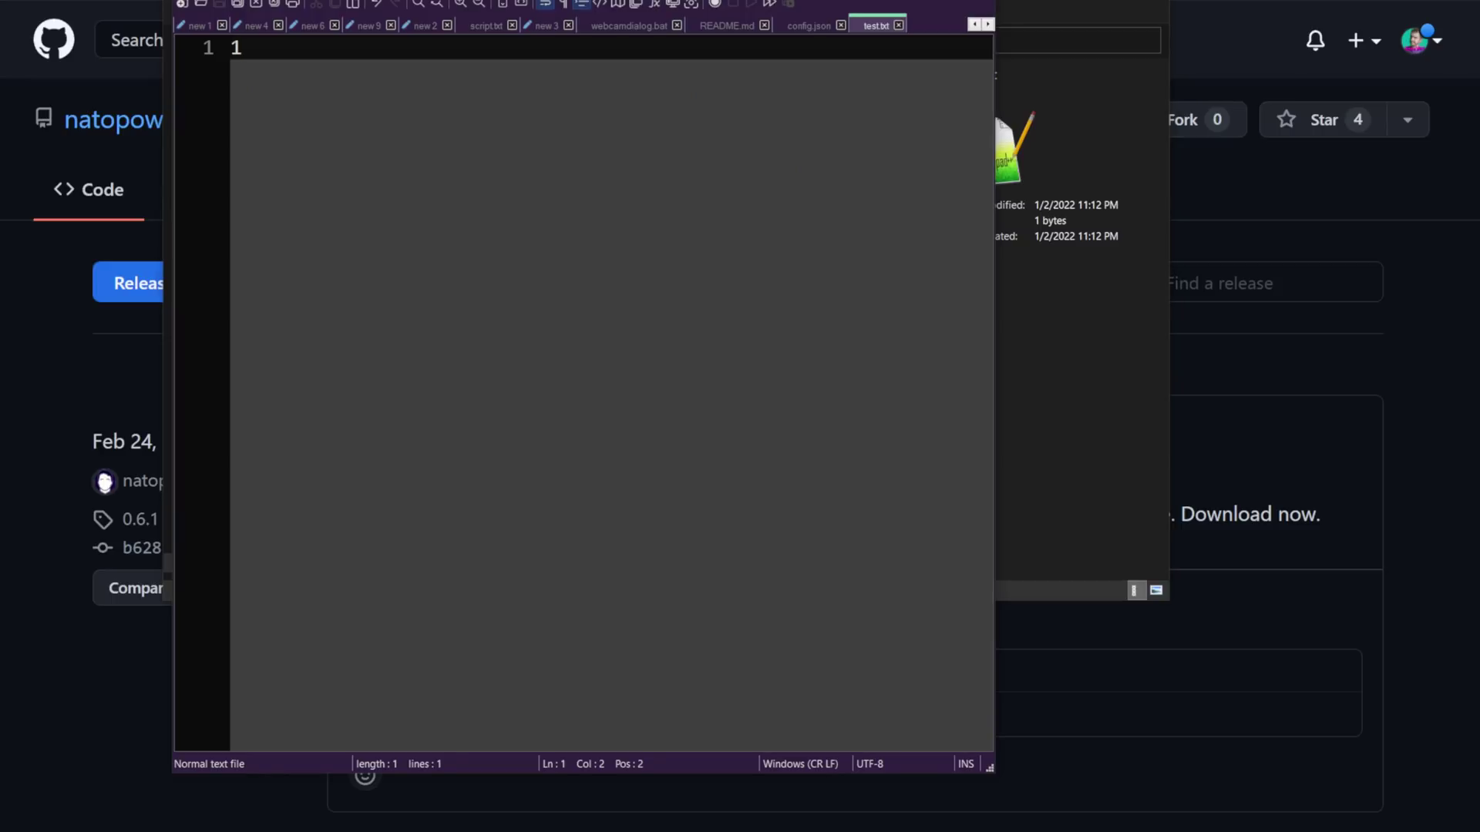
{"action": "key", "text": "ctrl+Page_Up"}
{"action": "left_click_drag", "start_coordinate": [464, 123], "coordinate": [487, 123]}
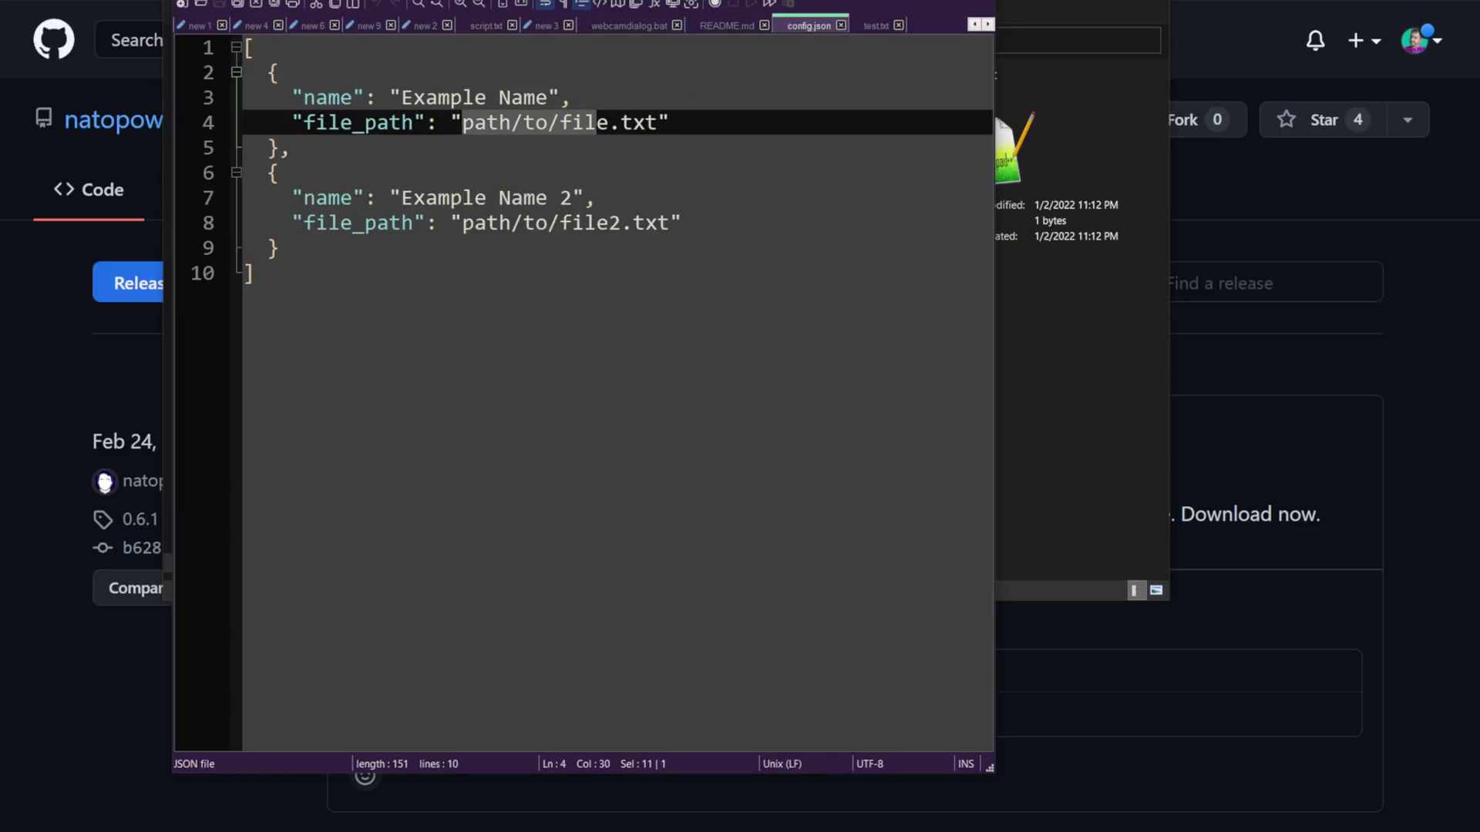
{"action": "key", "text": "ctrl+v"}
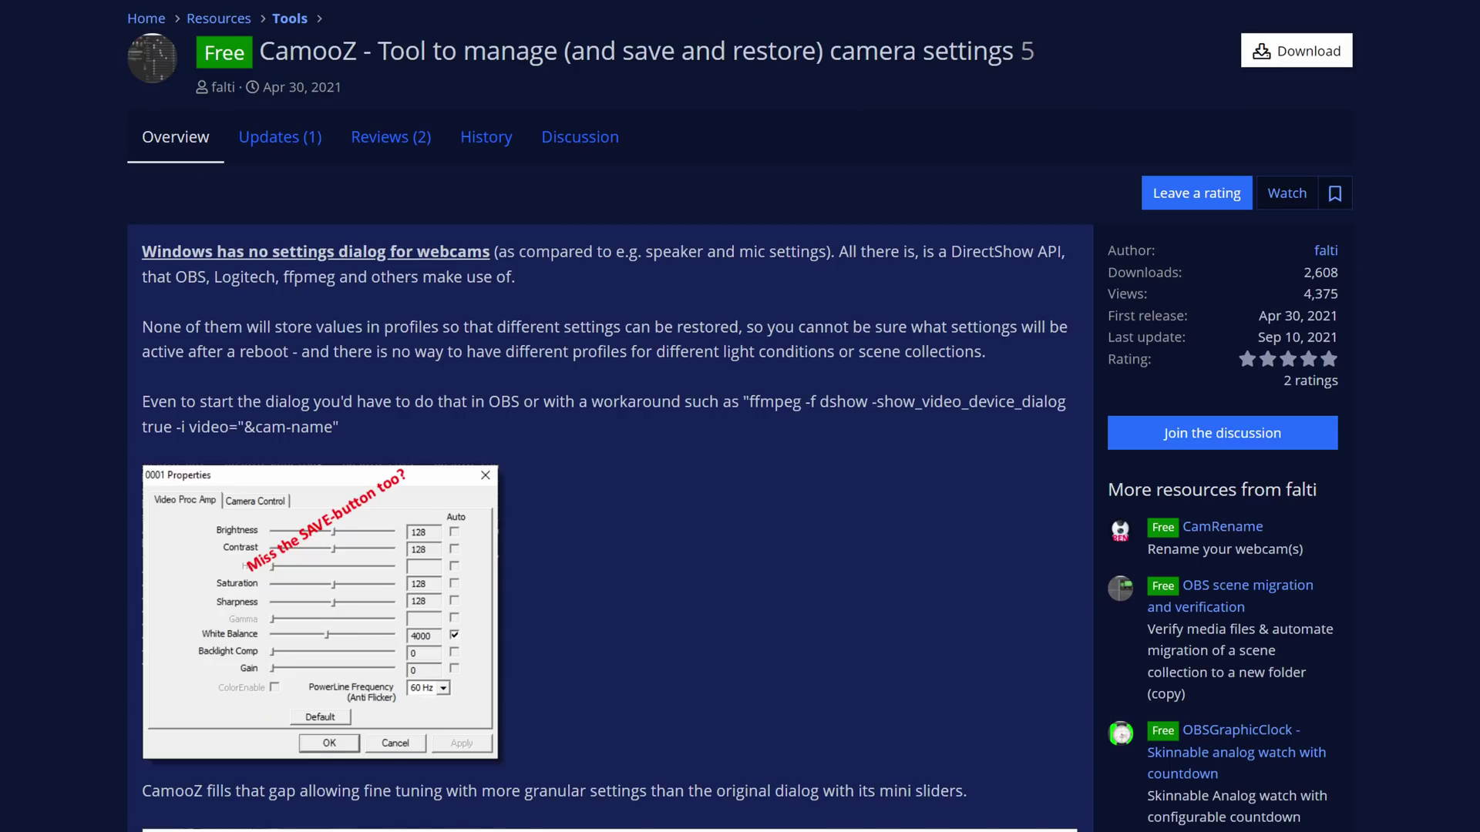
Step: Scroll through the CamooZ page's screenshots of the slider window and save-settings dialog
{"action": "scroll", "coordinate": [741, 416], "scroll_direction": "down", "scroll_amount": 4}
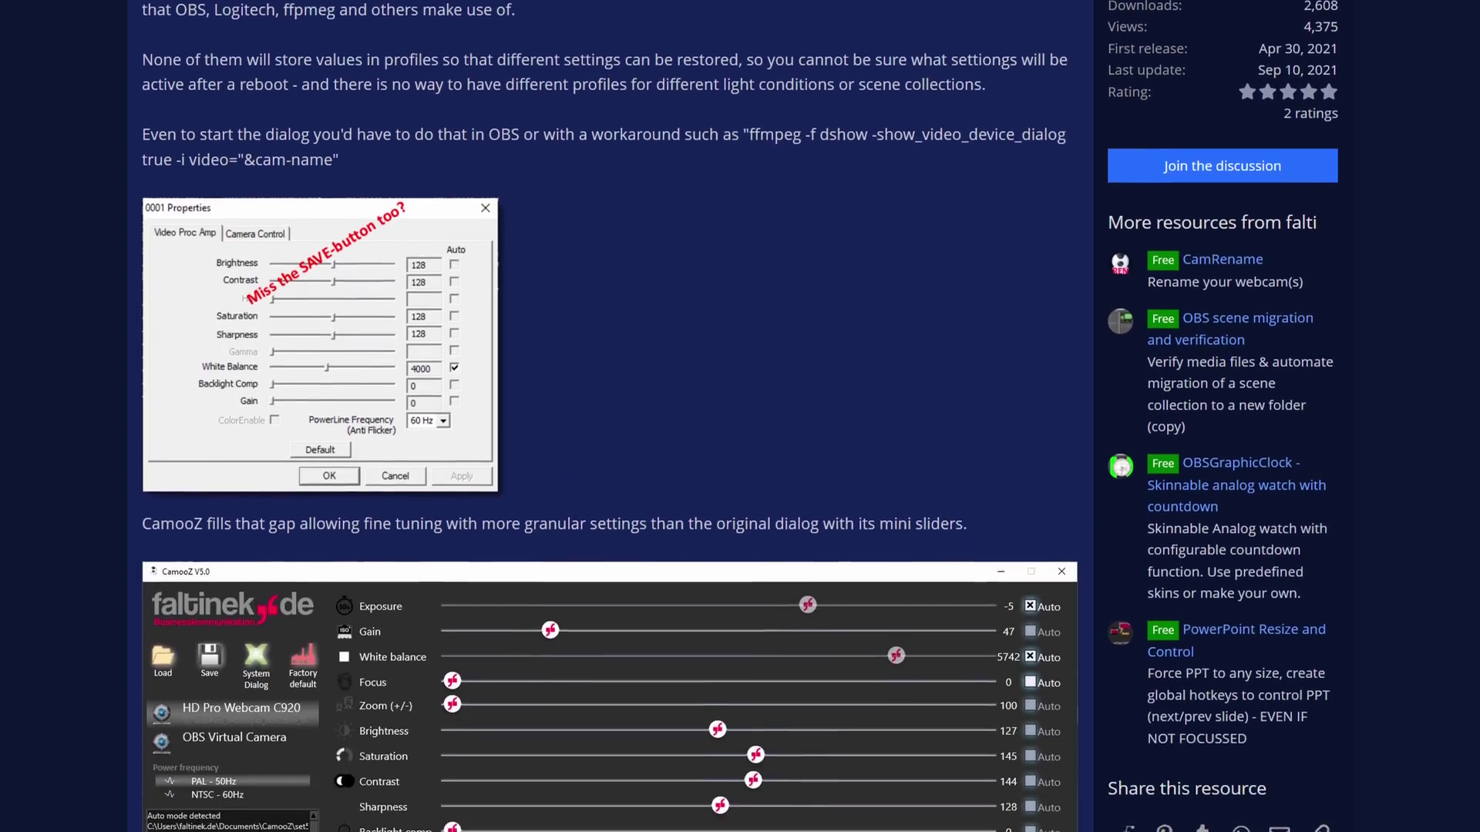
{"action": "scroll", "coordinate": [740, 417], "scroll_direction": "down", "scroll_amount": 4}
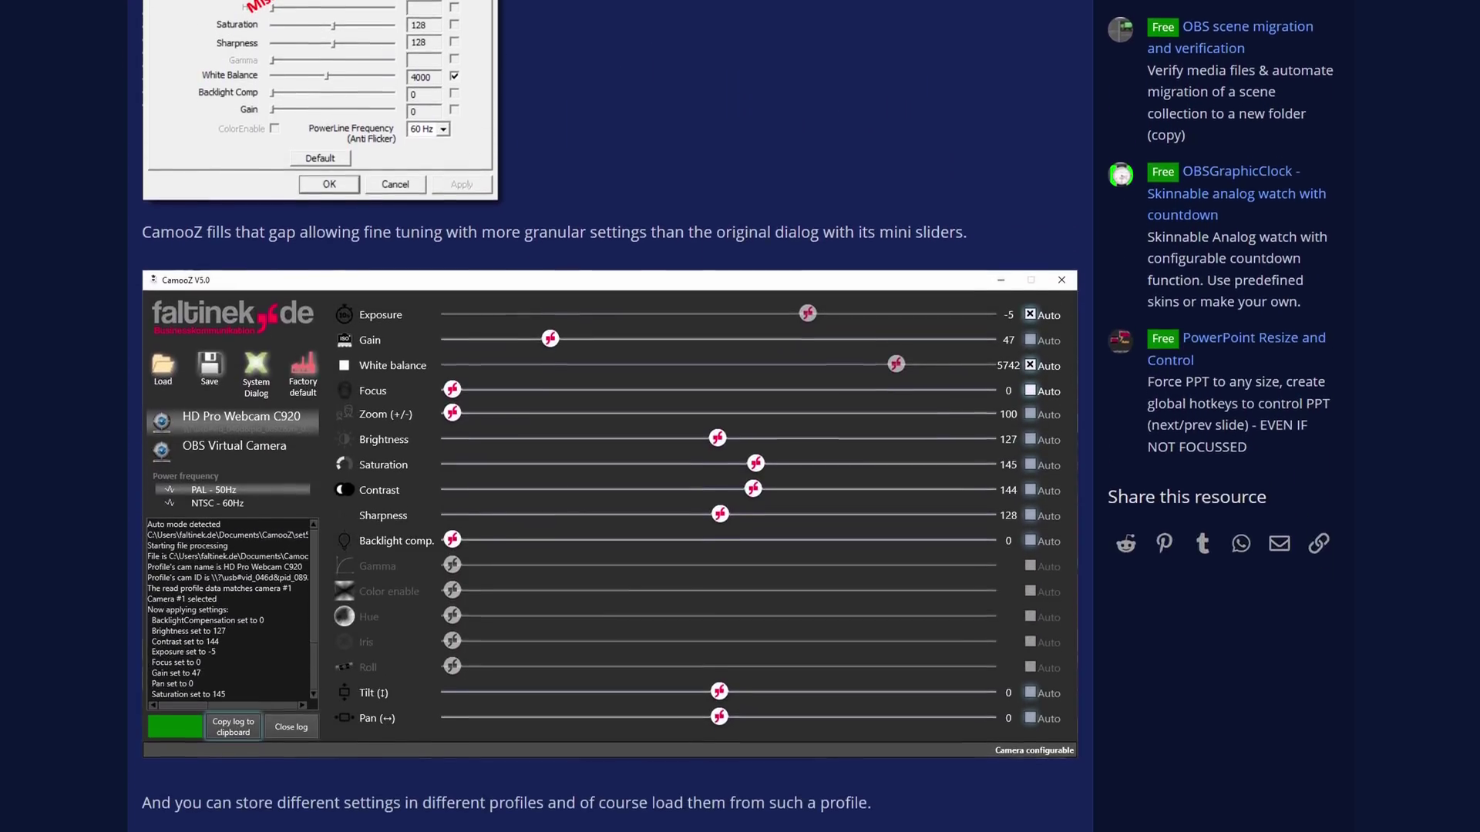
{"action": "scroll", "coordinate": [740, 416], "scroll_direction": "down", "scroll_amount": 4}
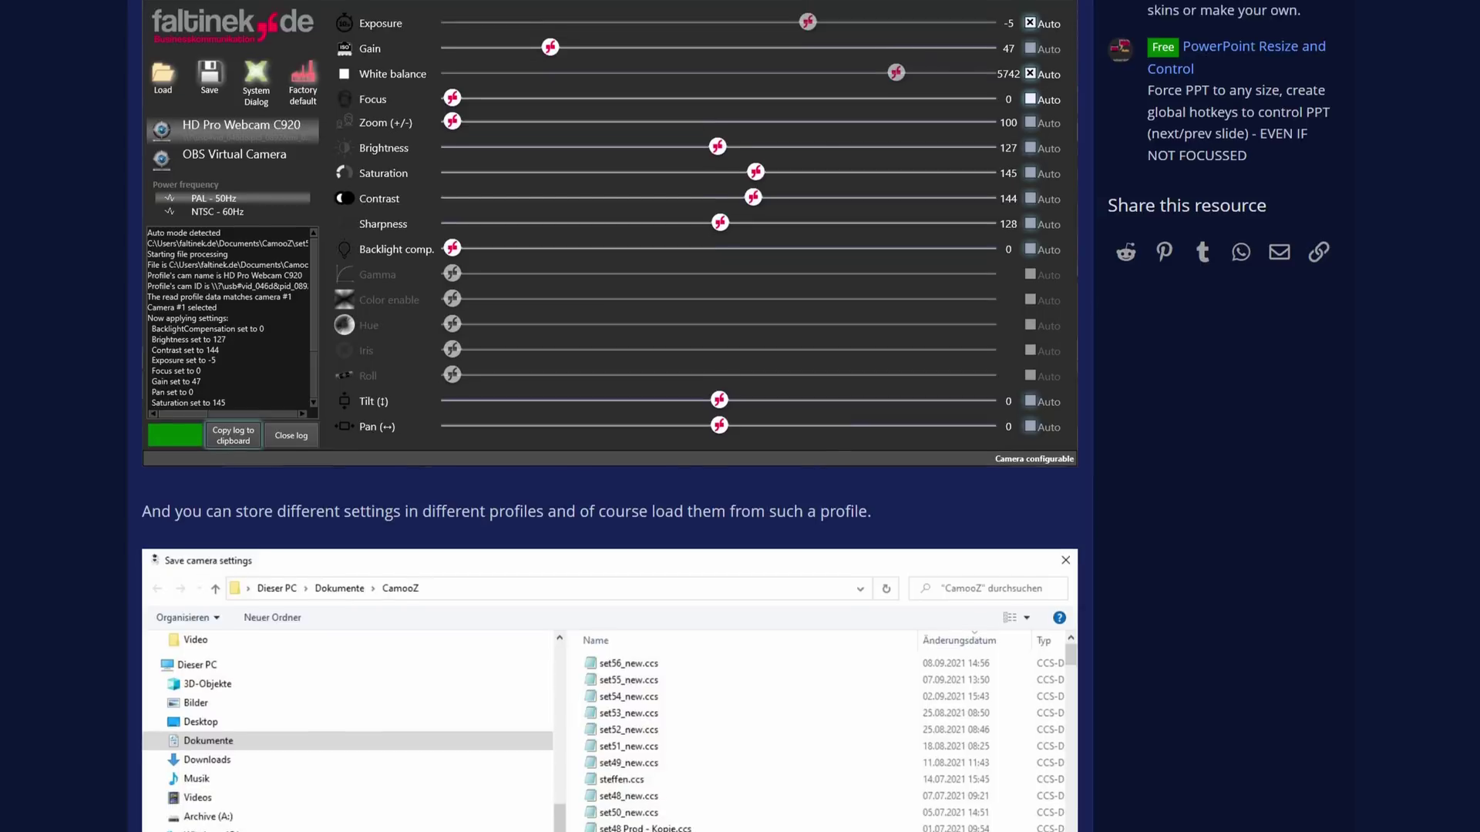
{"action": "scroll", "coordinate": [740, 416], "scroll_direction": "down", "scroll_amount": 4}
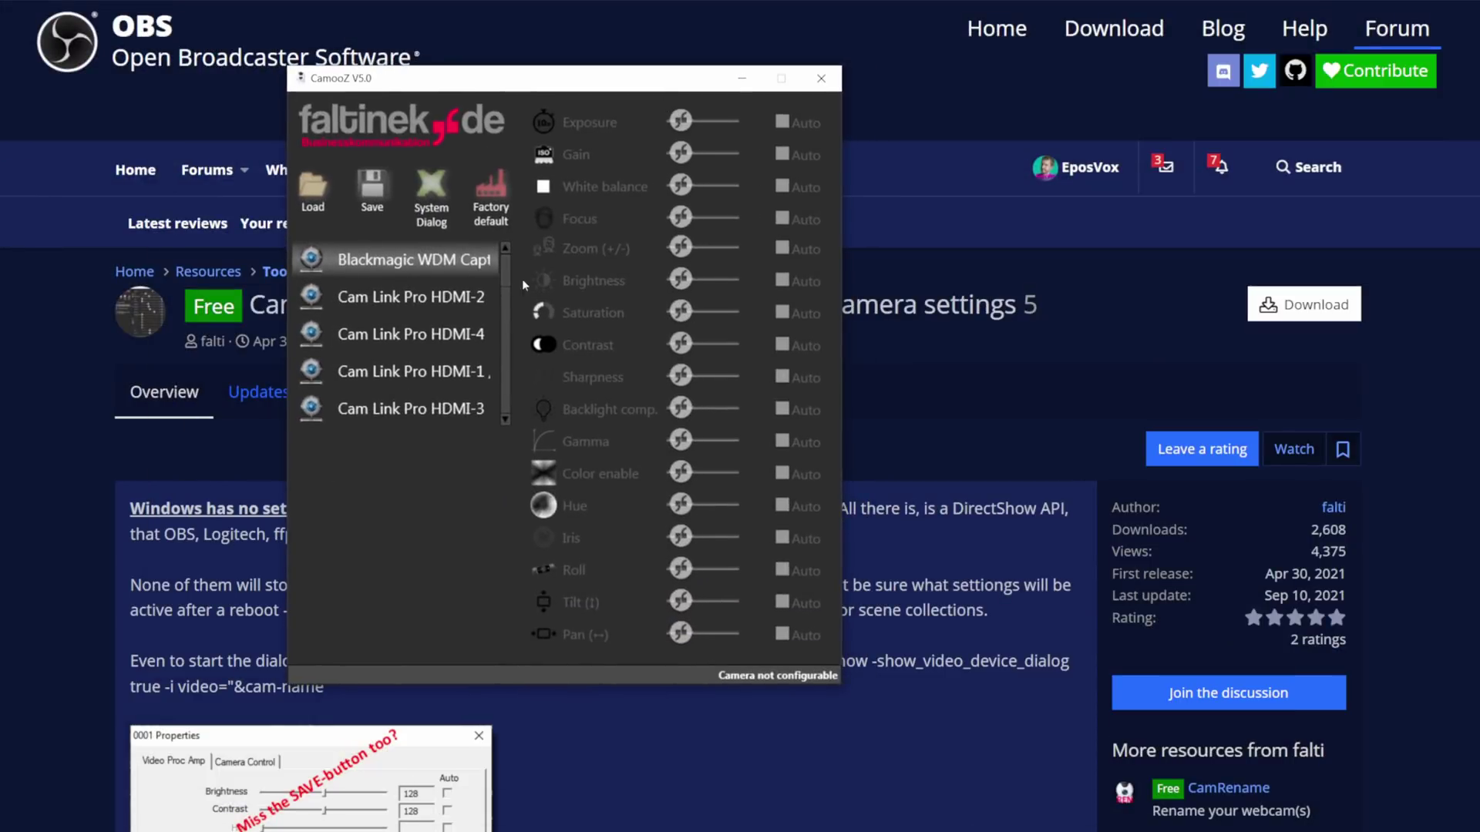
Step: Select the Elgato Facecam in CamooZ and lower its exposure to -7
{"action": "left_click_drag", "start_coordinate": [499, 278], "coordinate": [497, 342]}
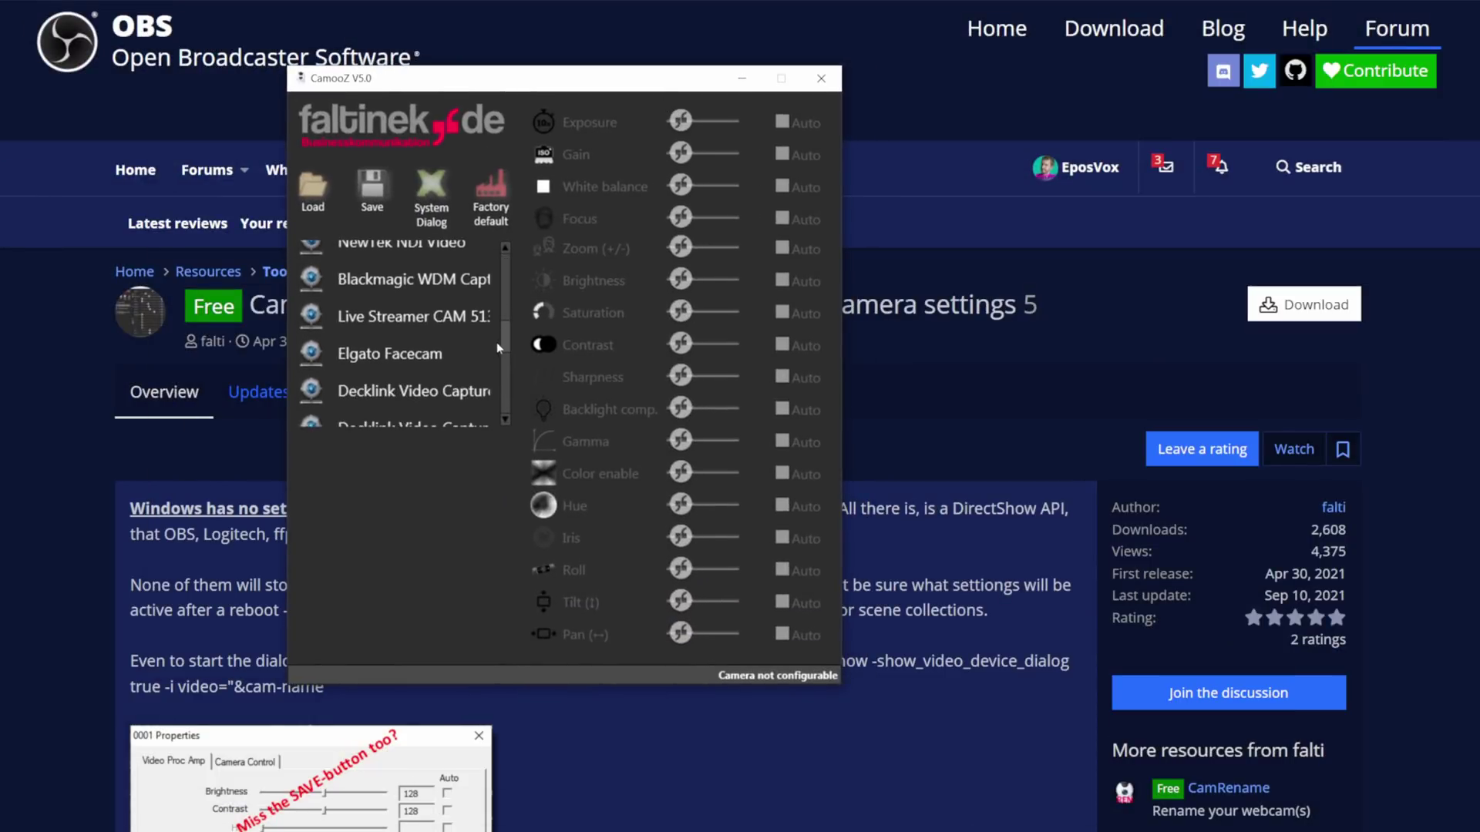
{"action": "left_click", "coordinate": [410, 354]}
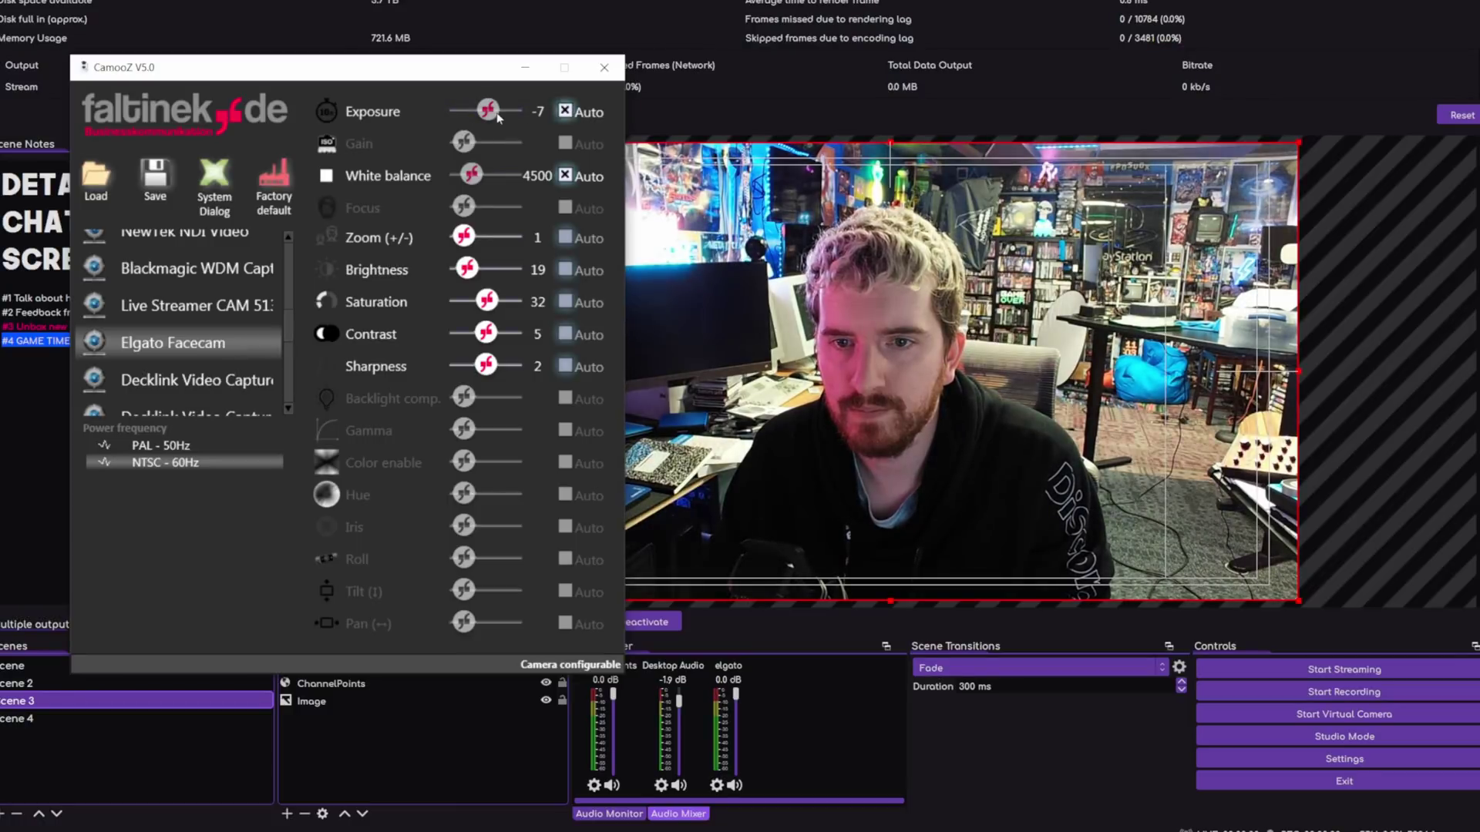
{"action": "left_click_drag", "start_coordinate": [501, 112], "coordinate": [491, 109]}
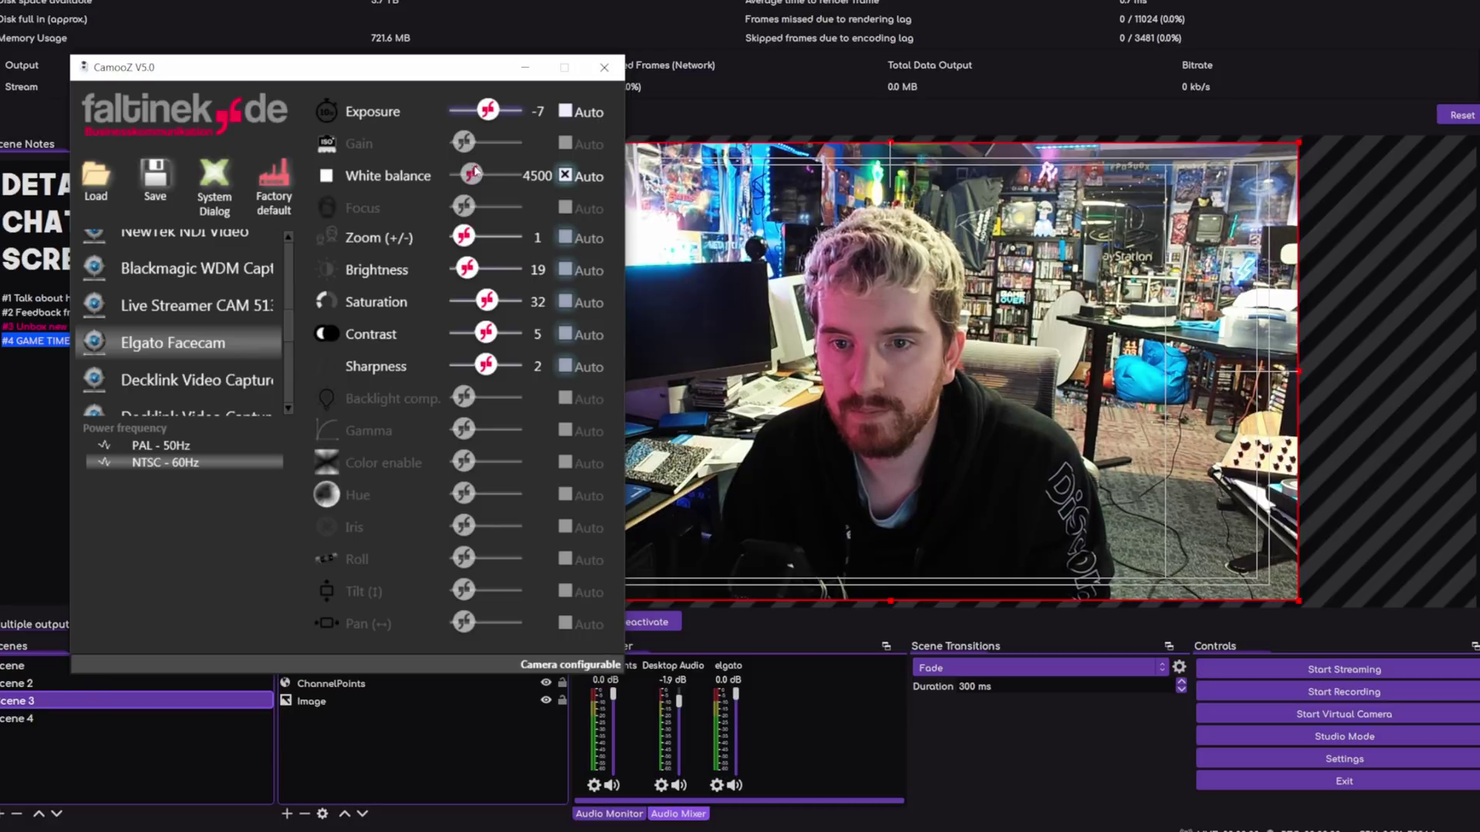
Step: Save the current camera settings as the ElgatoFacecam profile
{"action": "left_click", "coordinate": [154, 177]}
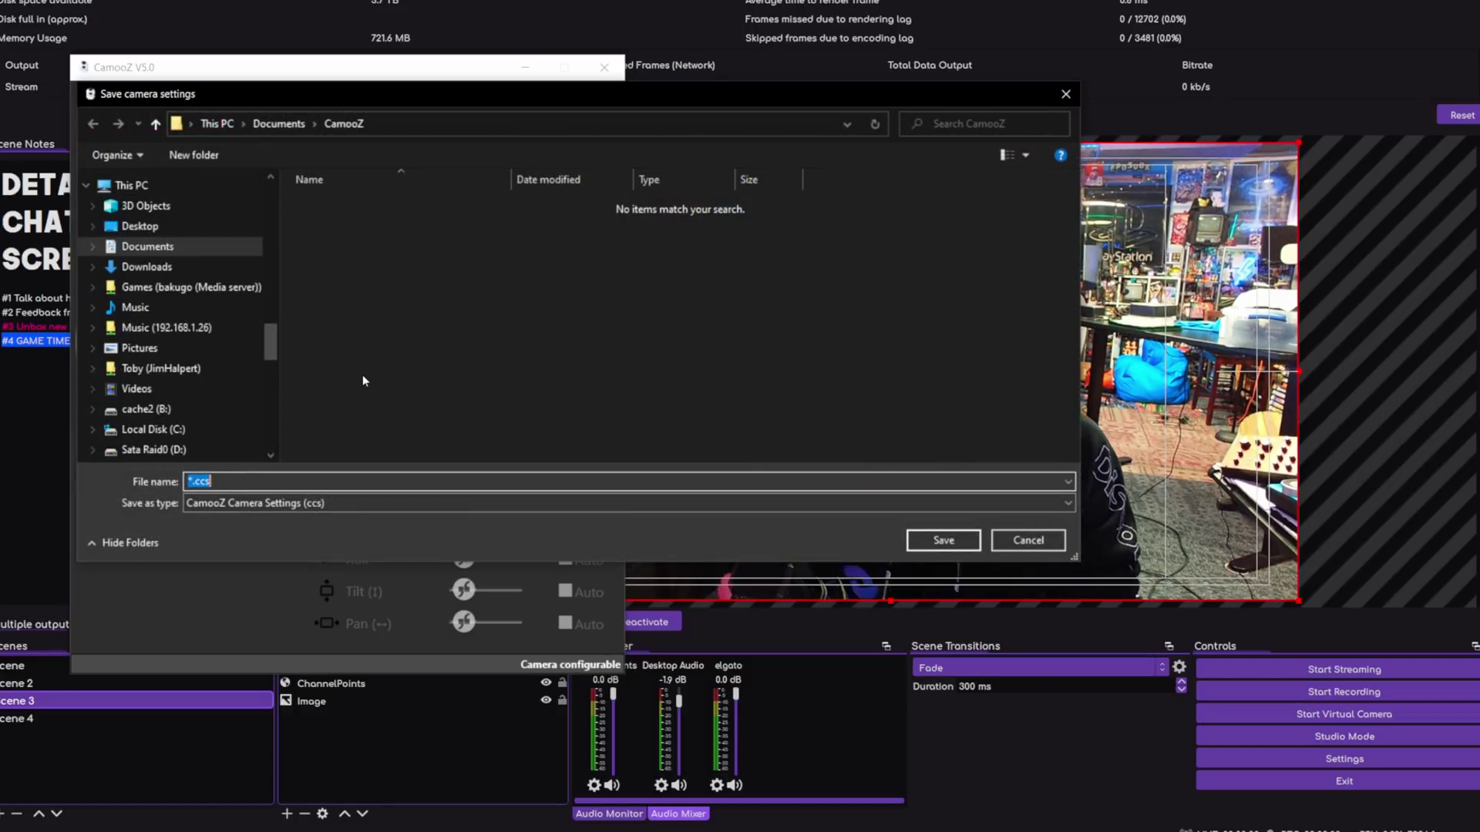
{"action": "type", "text": "ElgatoFacecam"}
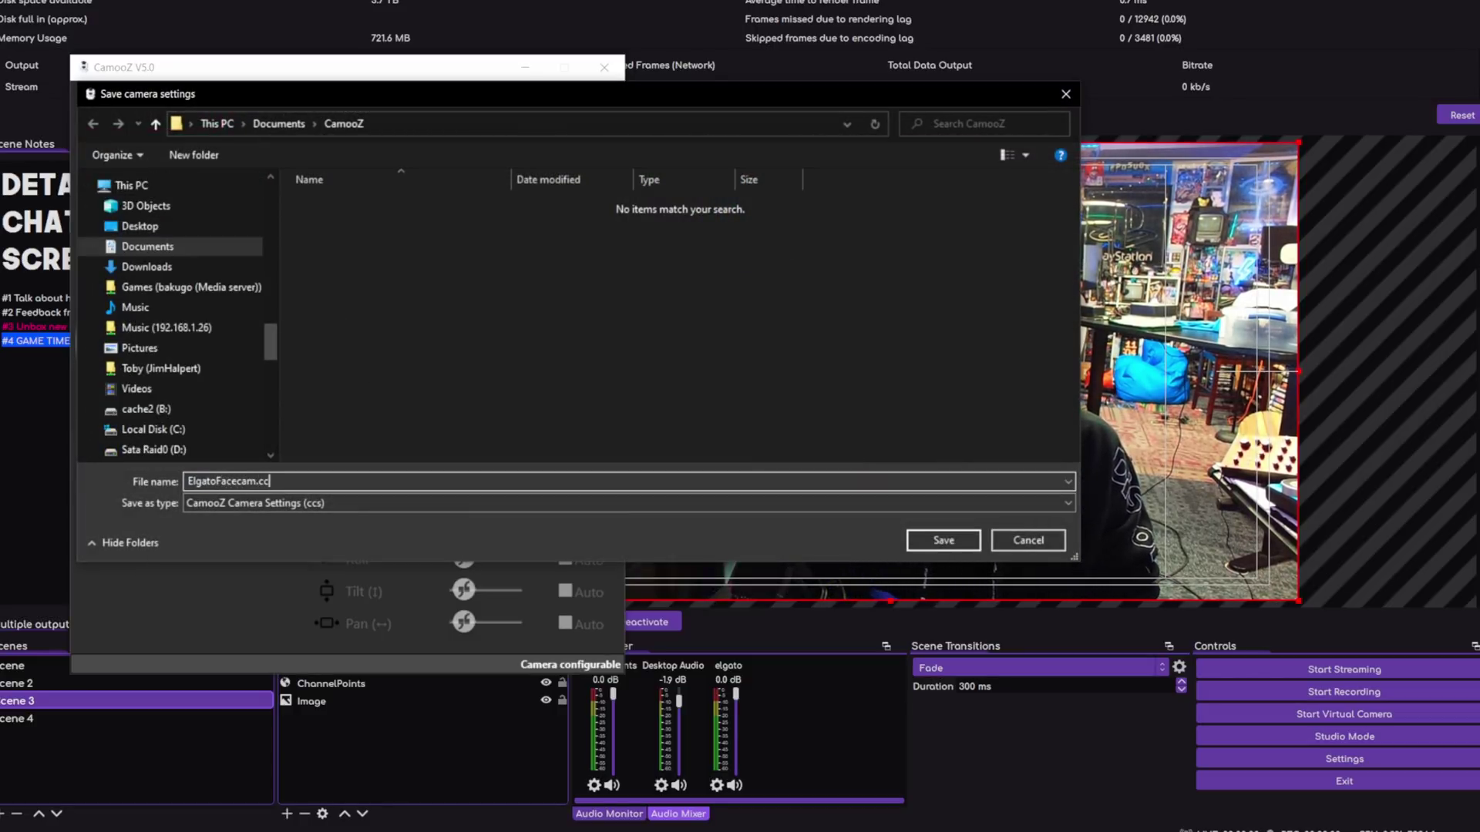
{"action": "key", "text": "Return"}
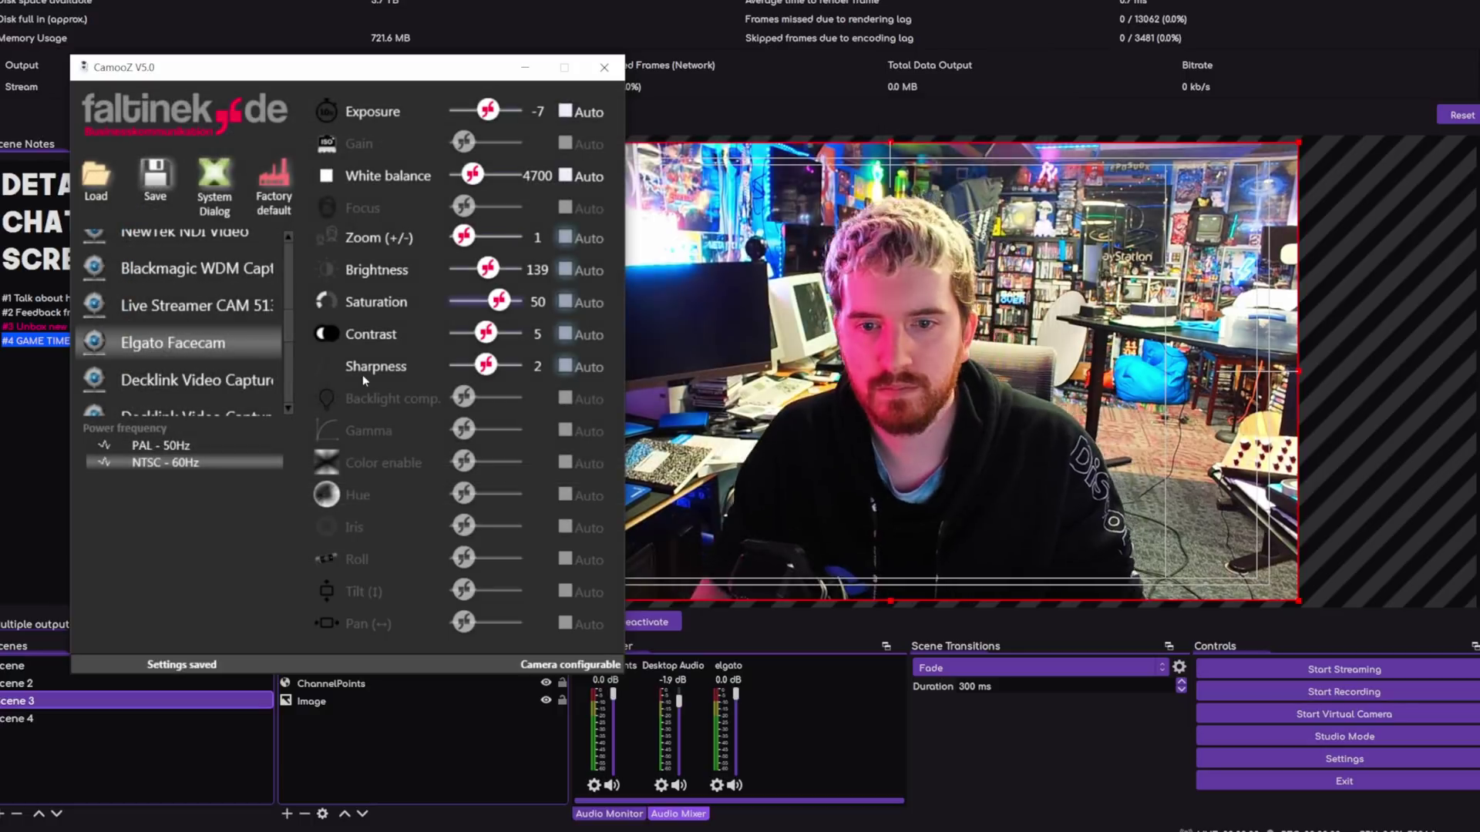
Step: Reset the Facecam to factory defaults, then load ElgatoFacecam.ccs to restore its settings
{"action": "left_click", "coordinate": [275, 186]}
{"action": "left_click", "coordinate": [360, 443]}
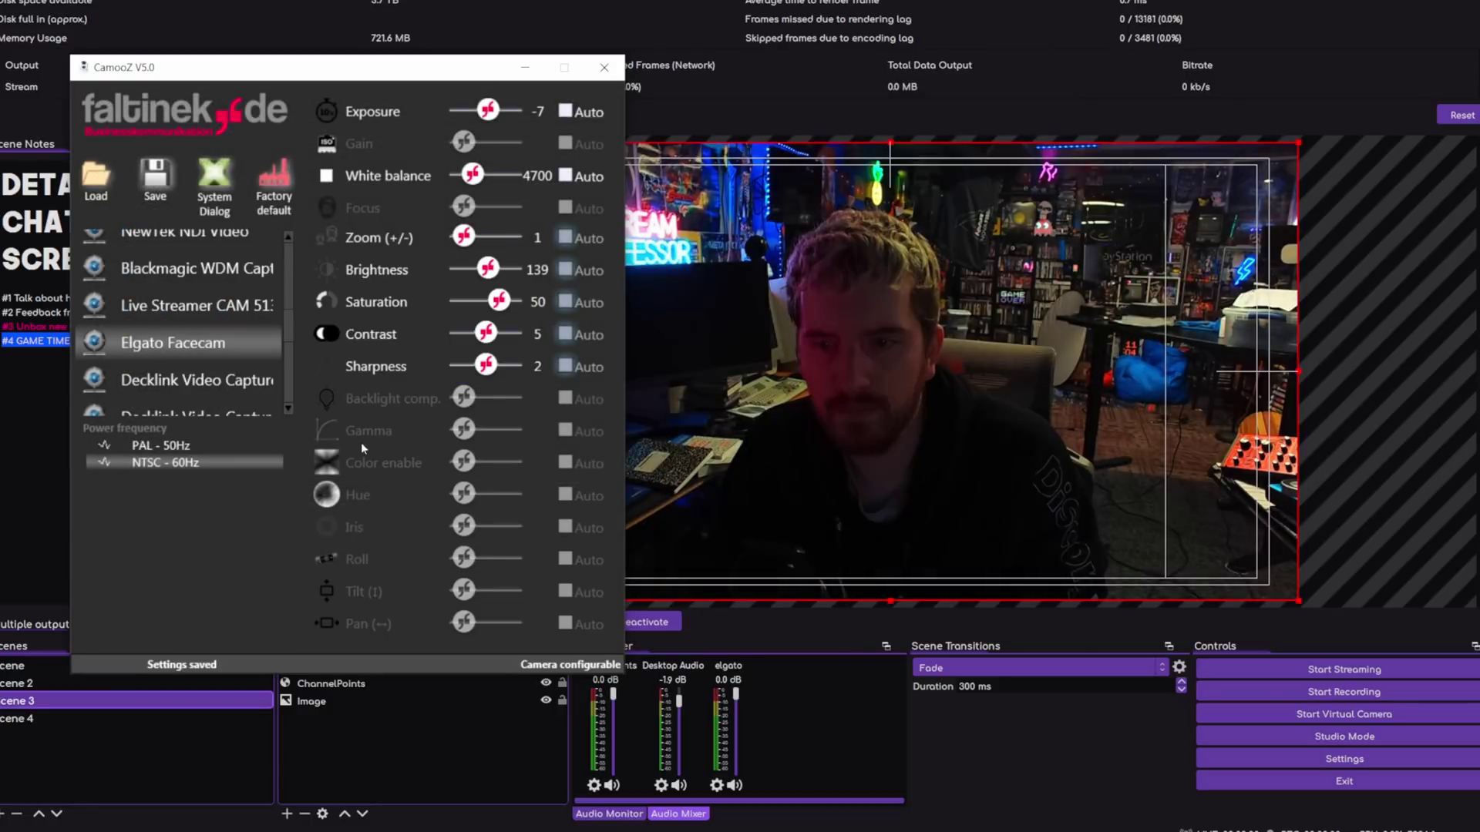
{"action": "left_click", "coordinate": [106, 178]}
{"action": "double_click", "coordinate": [355, 202]}
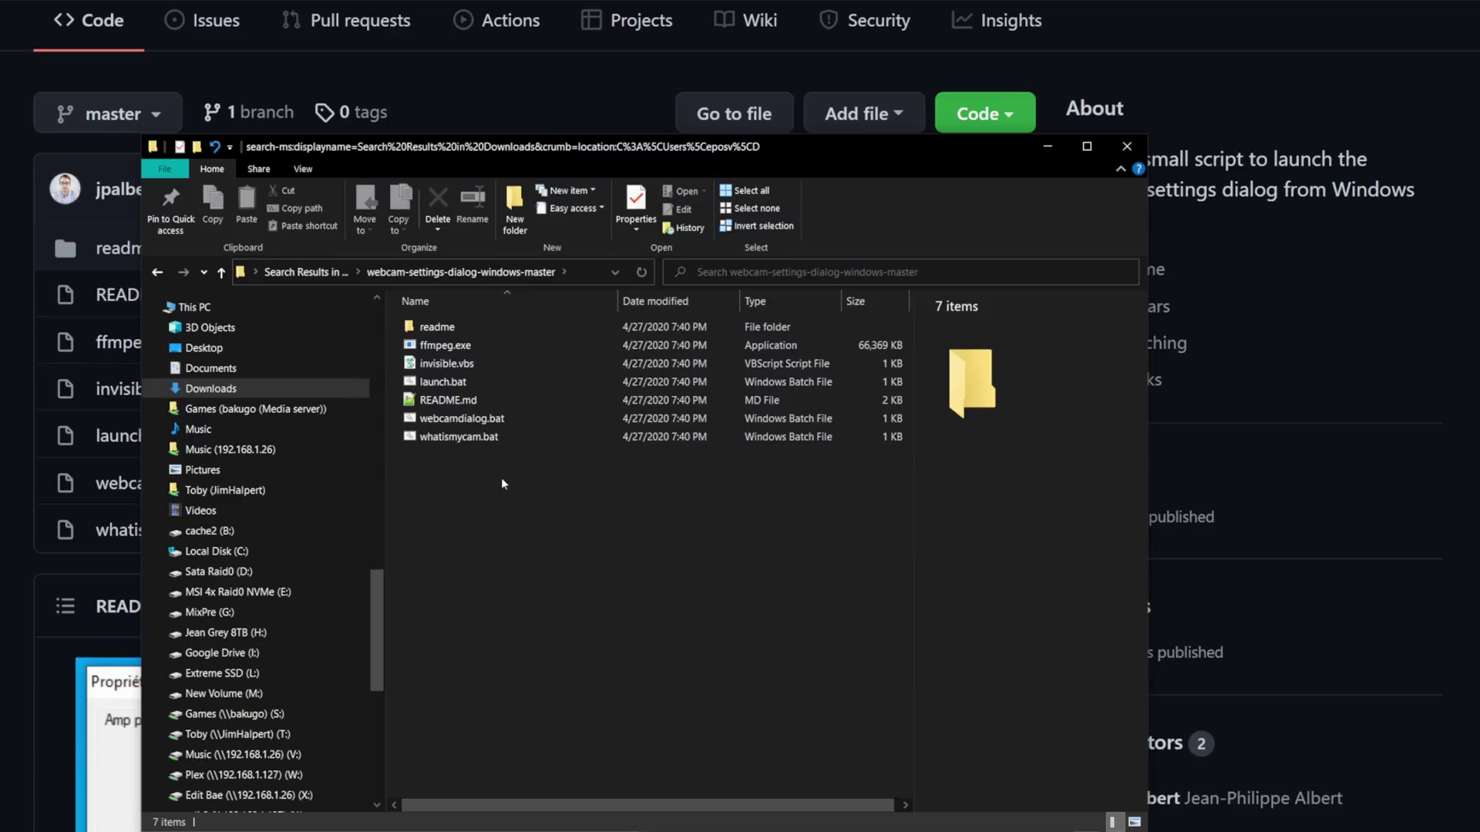
Step: Run whatismycam.bat and enlarge its console to list the capture device names
{"action": "left_click", "coordinate": [470, 439]}
{"action": "double_click", "coordinate": [460, 441]}
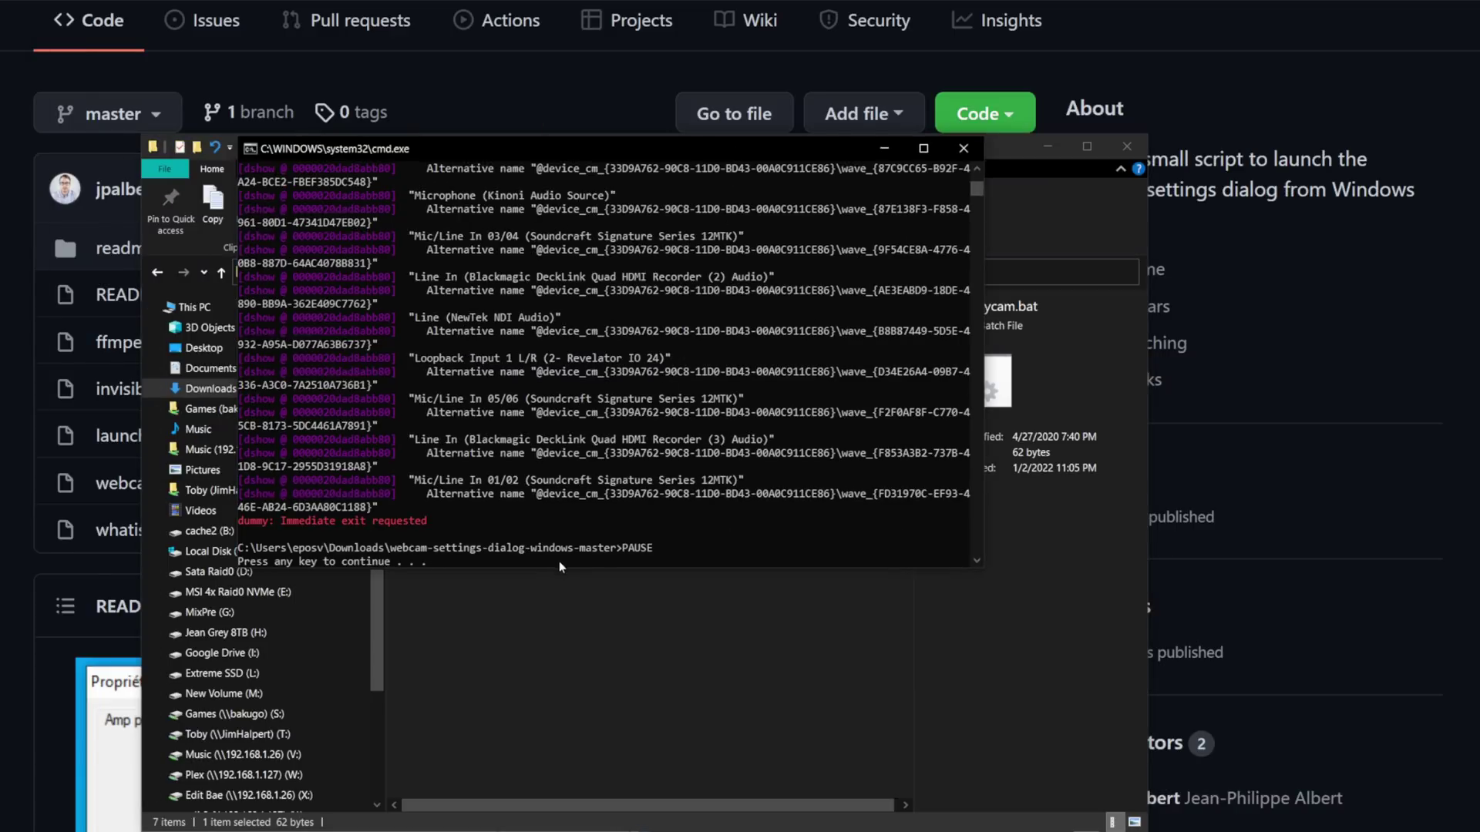
{"action": "left_click_drag", "start_coordinate": [556, 572], "coordinate": [555, 729]}
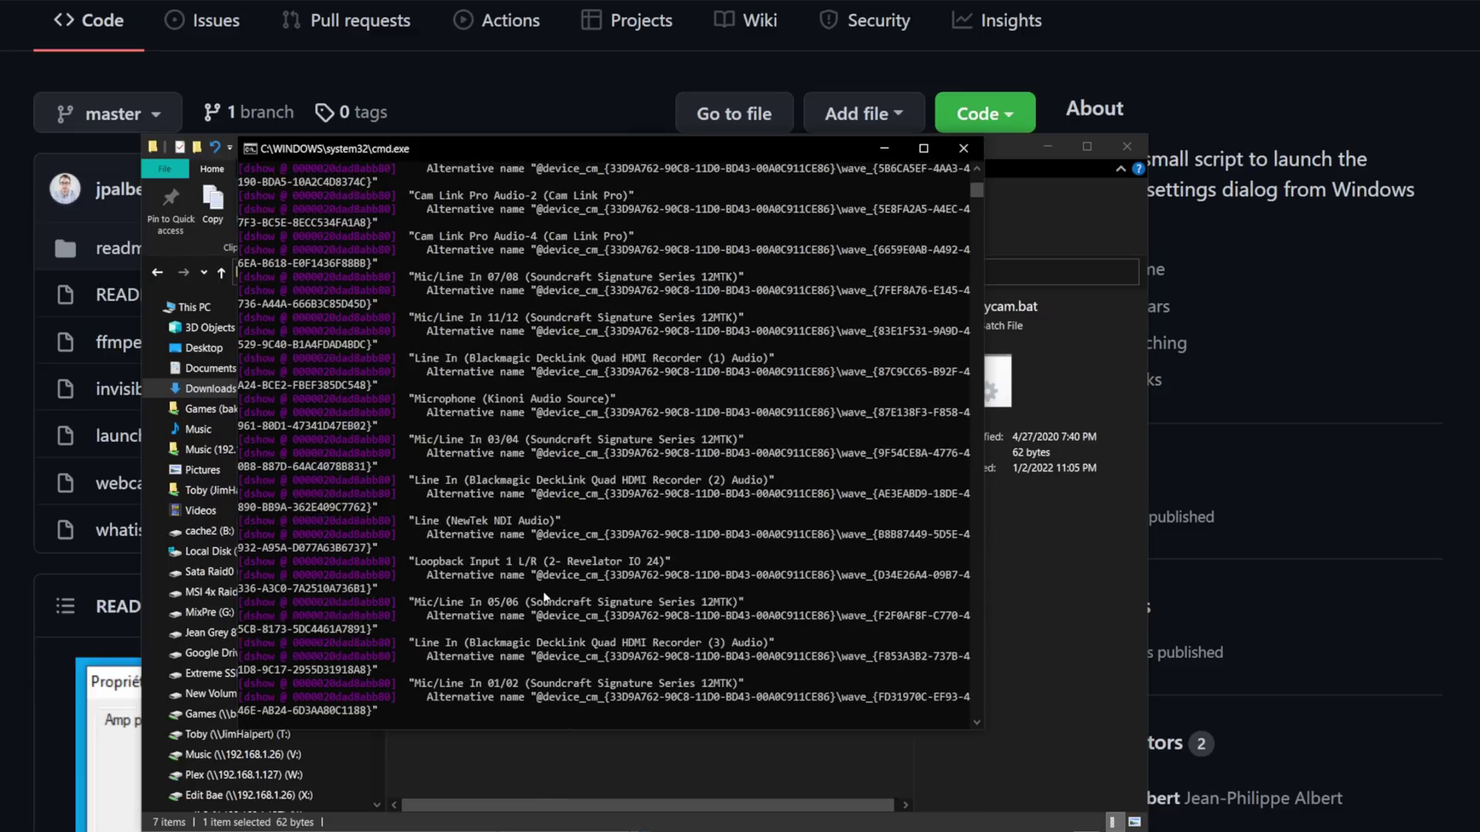
{"action": "scroll", "coordinate": [545, 597], "scroll_direction": "up", "scroll_amount": 3}
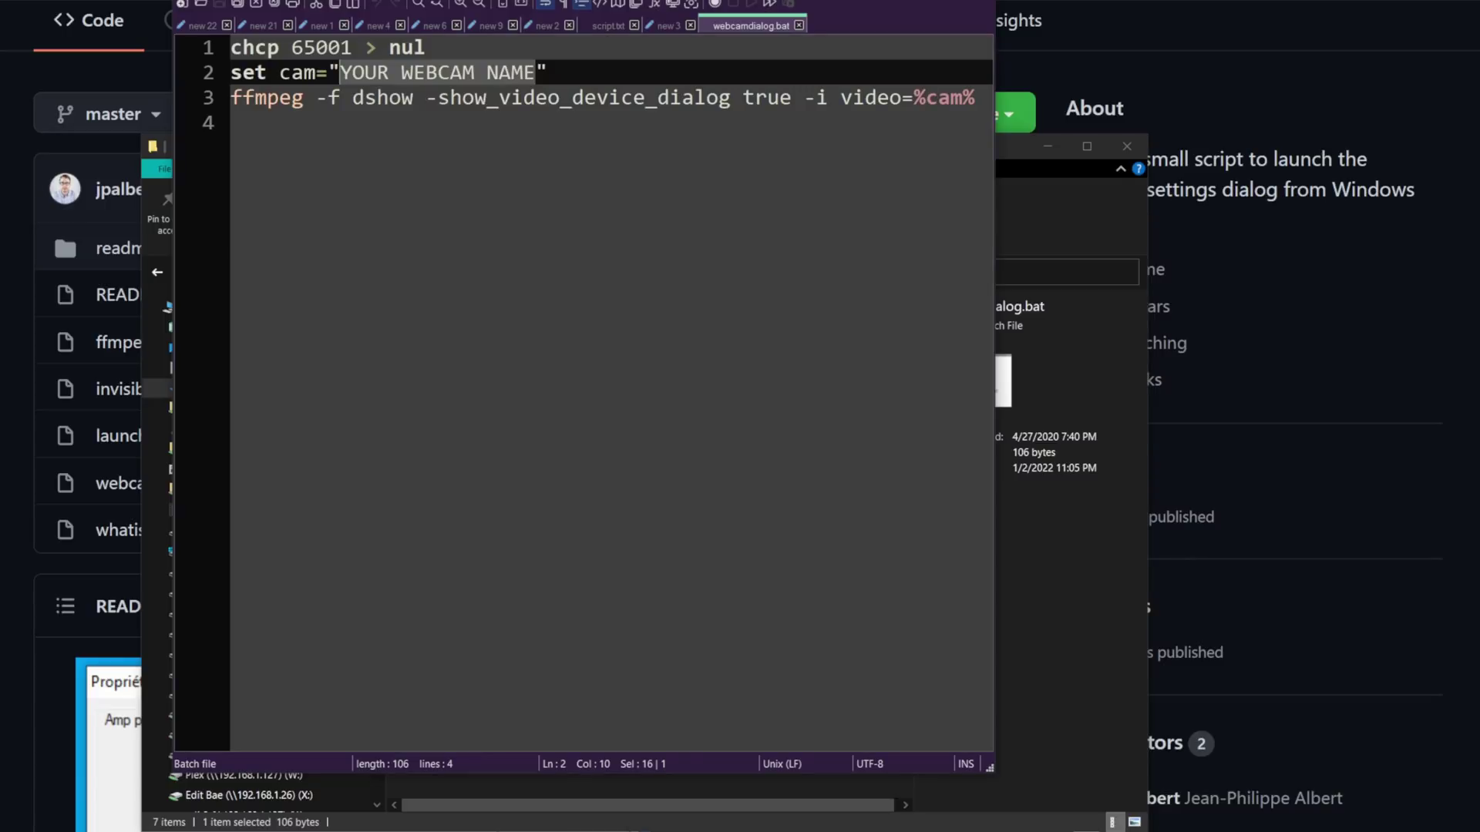
Step: Set cam="Elgato Facecam" in webcamdialog.bat, save it, and reposition the opened properties dialog
{"action": "type", "text": "Elgato Facecam"}
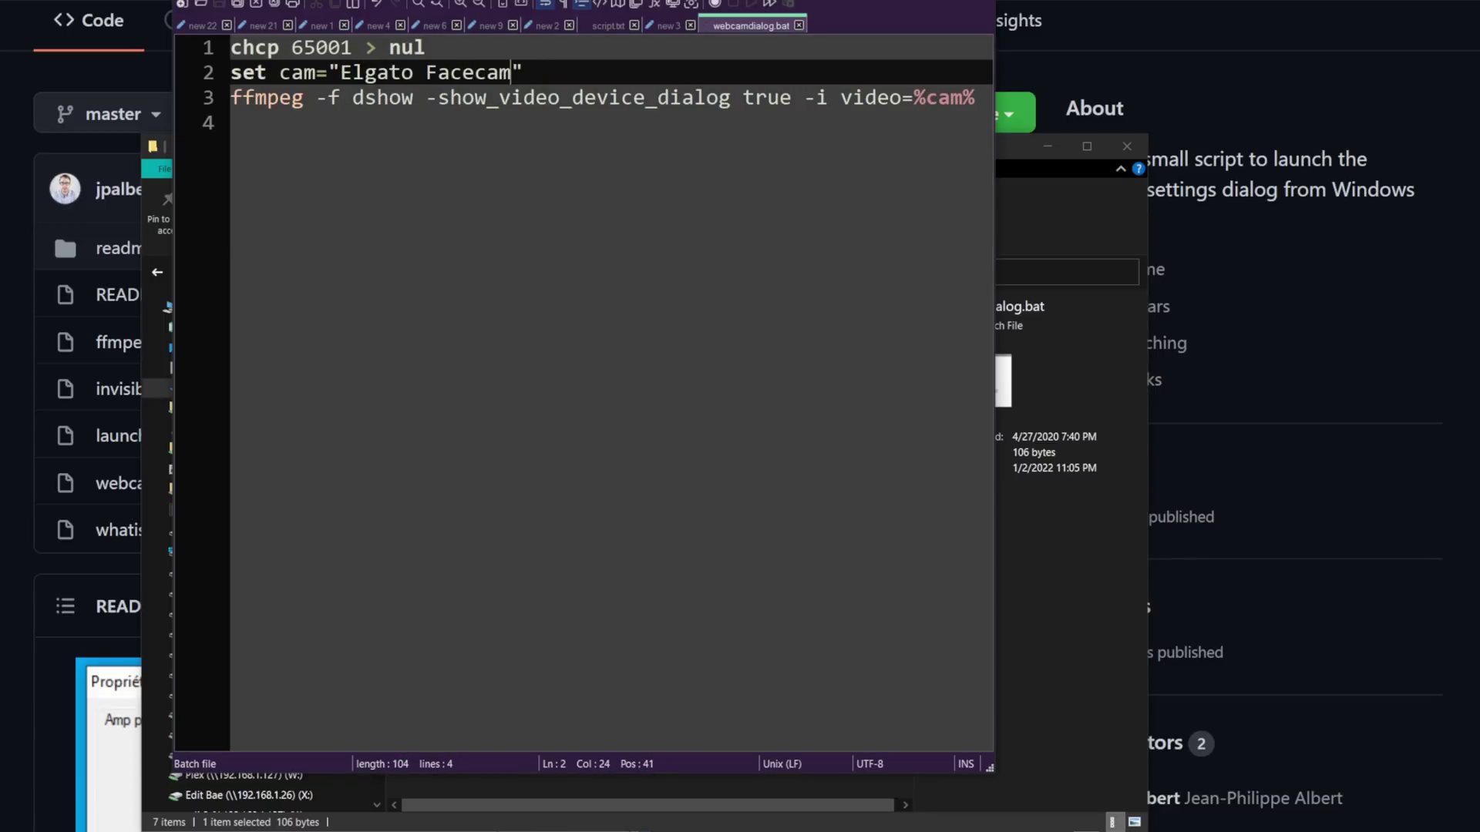
{"action": "key", "text": "ctrl+s"}
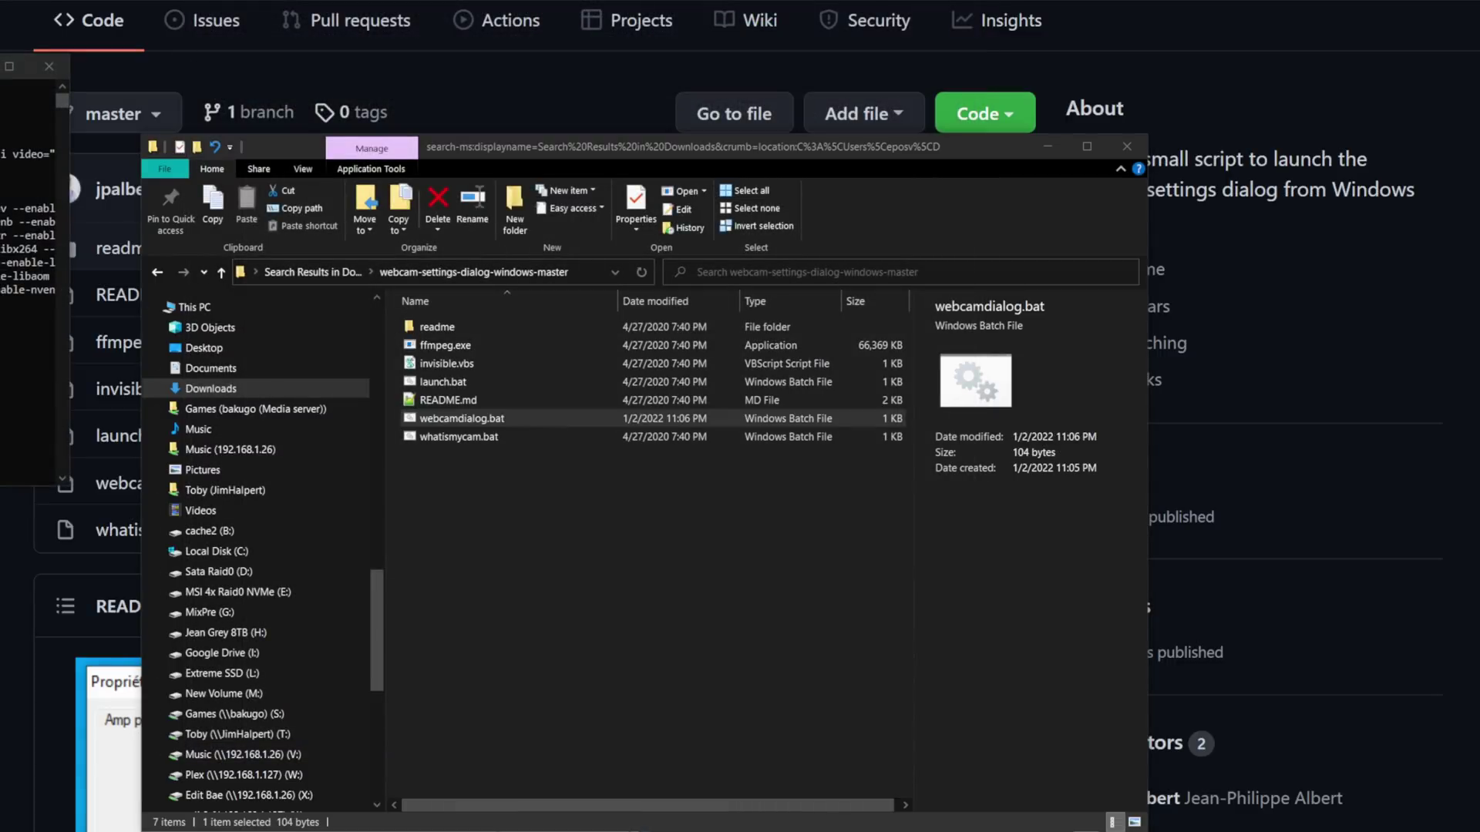
{"action": "left_click_drag", "start_coordinate": [661, 100], "coordinate": [705, 98]}
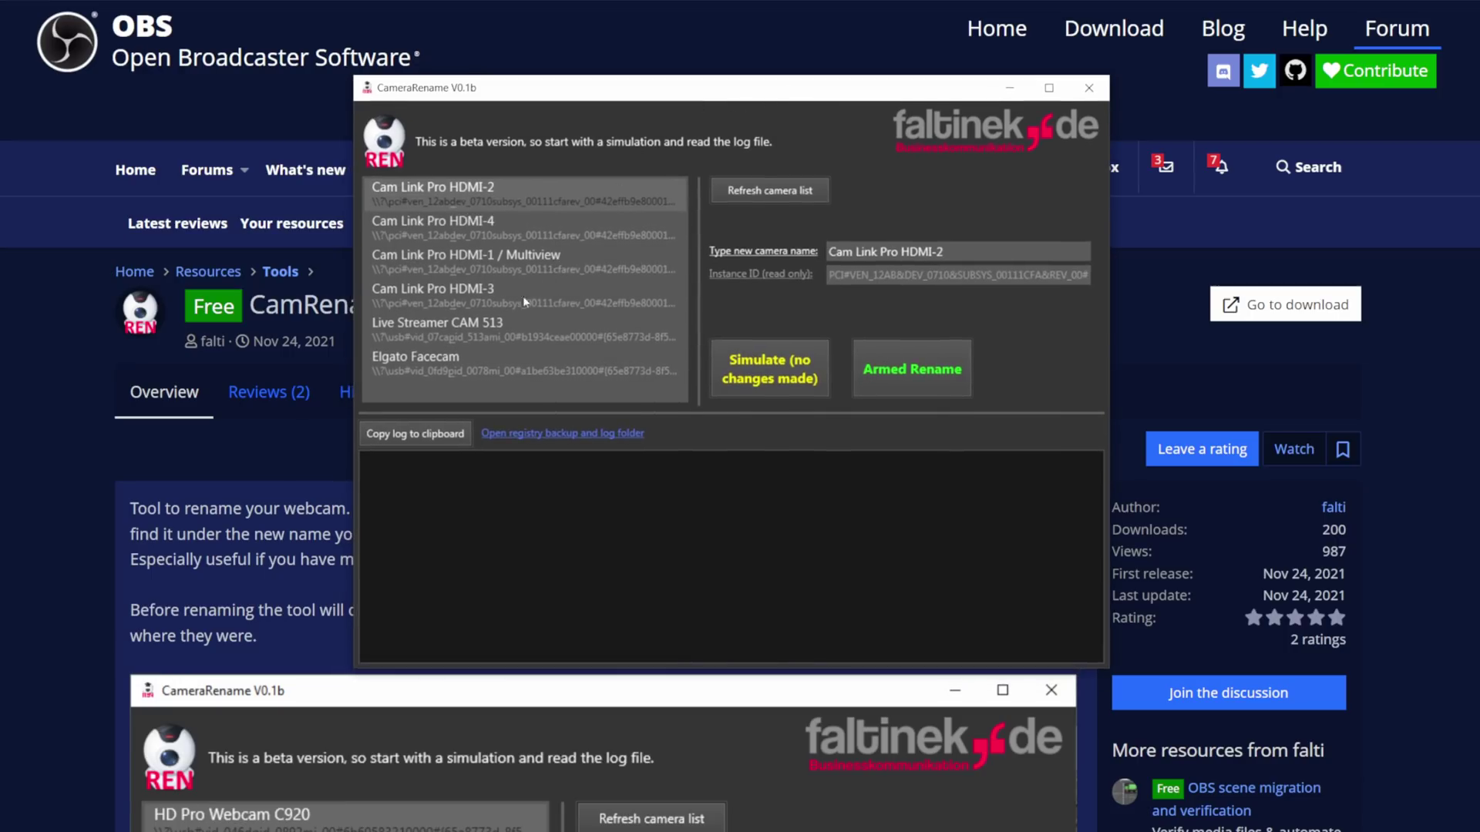
Step: Select Elgato Facecam, simulate the rename to Legutto CamFace, then confirm the armed rename
{"action": "left_click", "coordinate": [459, 363]}
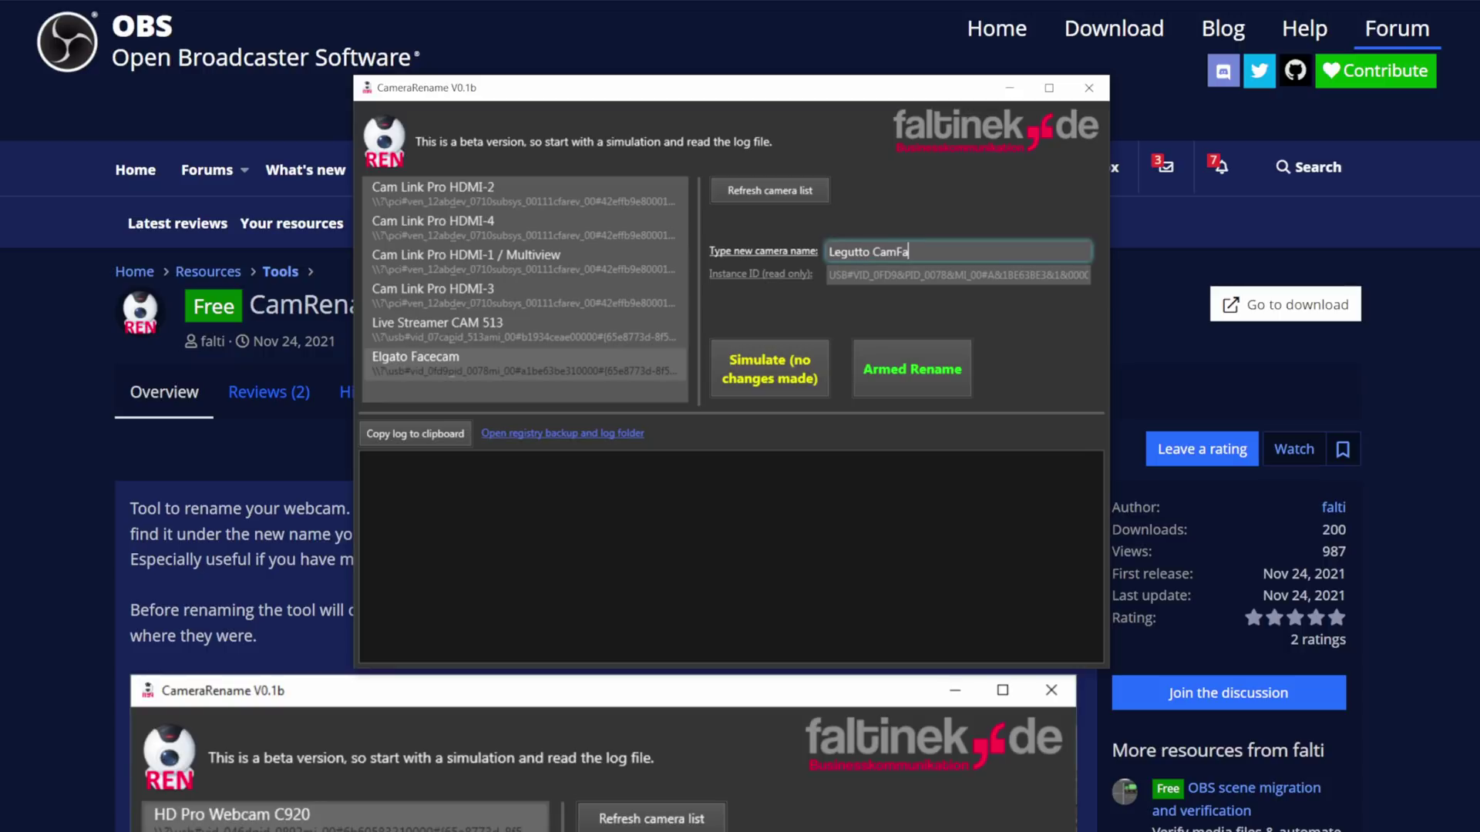
{"action": "left_click", "coordinate": [746, 356]}
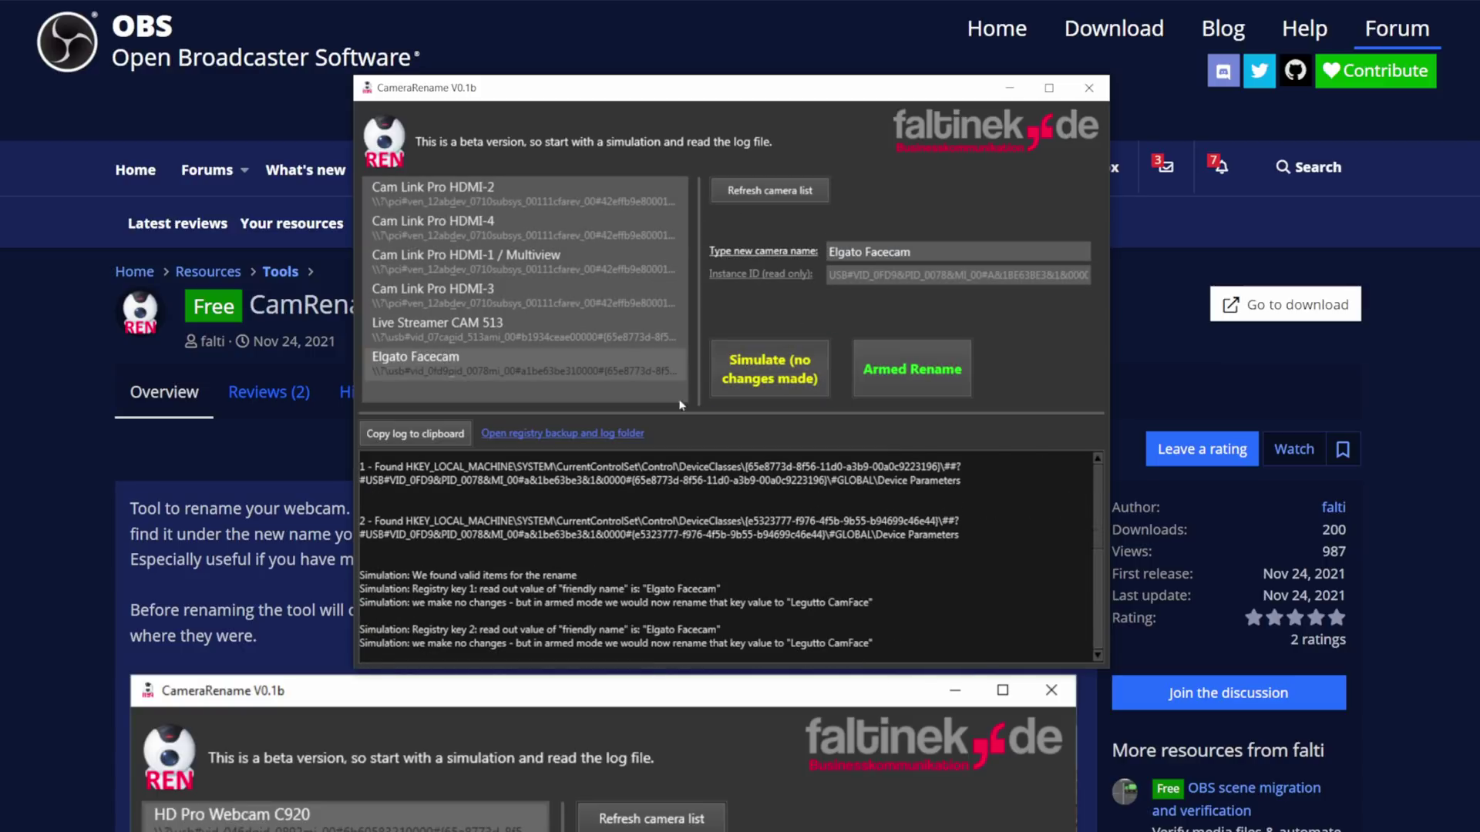
{"action": "left_click", "coordinate": [892, 348]}
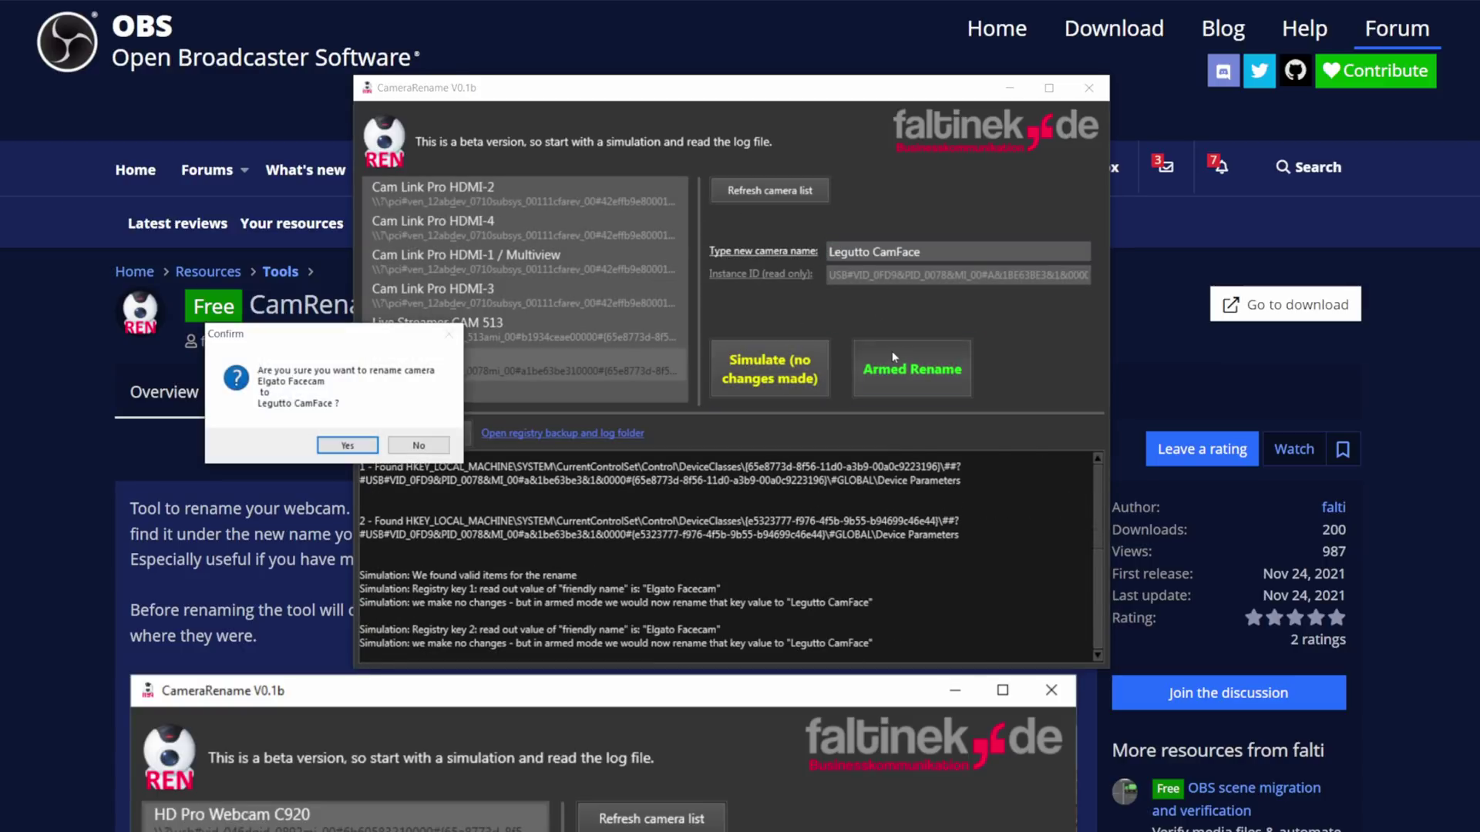
{"action": "left_click", "coordinate": [359, 448]}
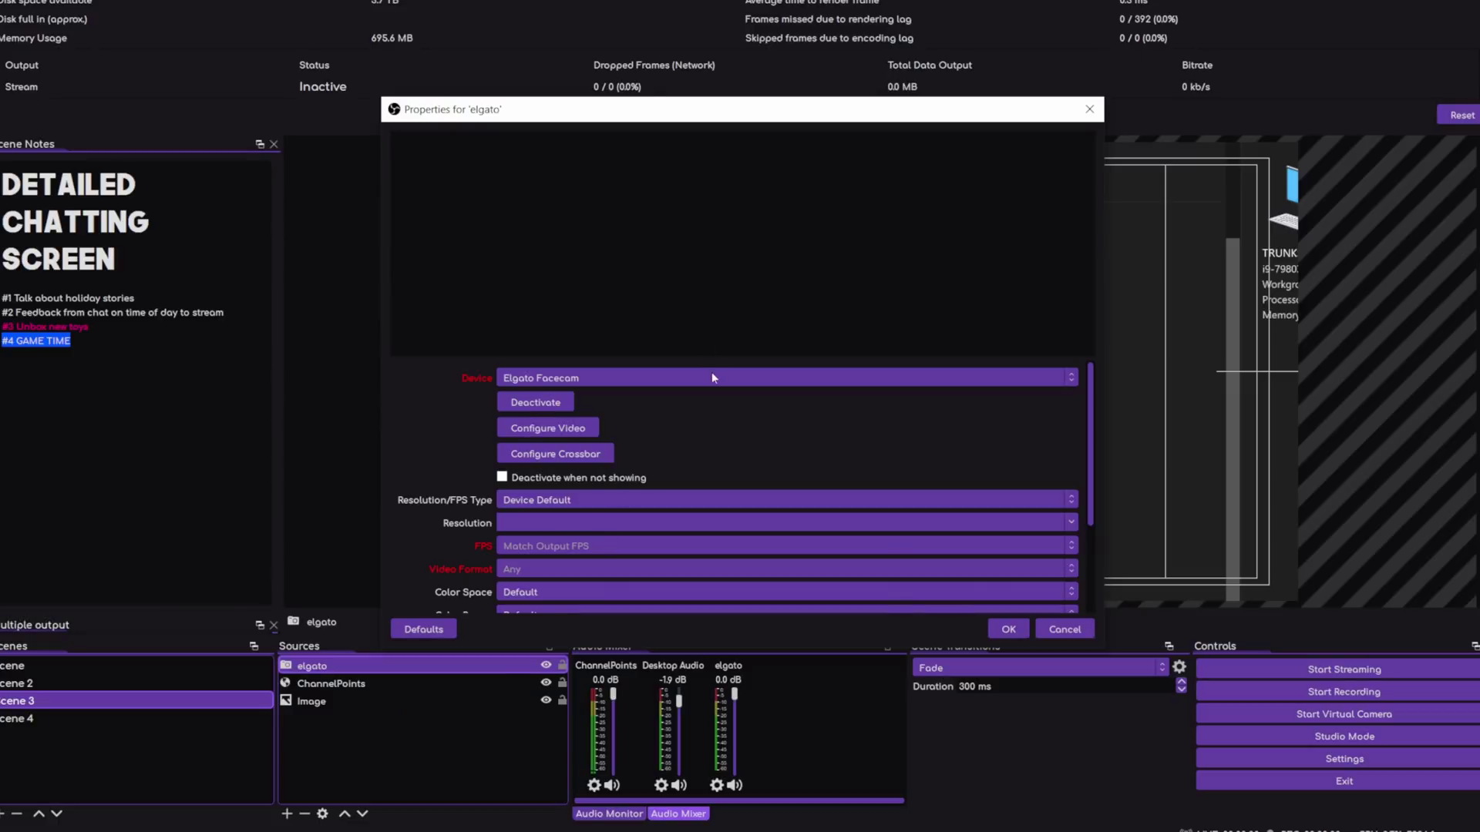
Step: Switch the elgato source's Device to Legutto CamFace and apply with OK
{"action": "left_click", "coordinate": [712, 378]}
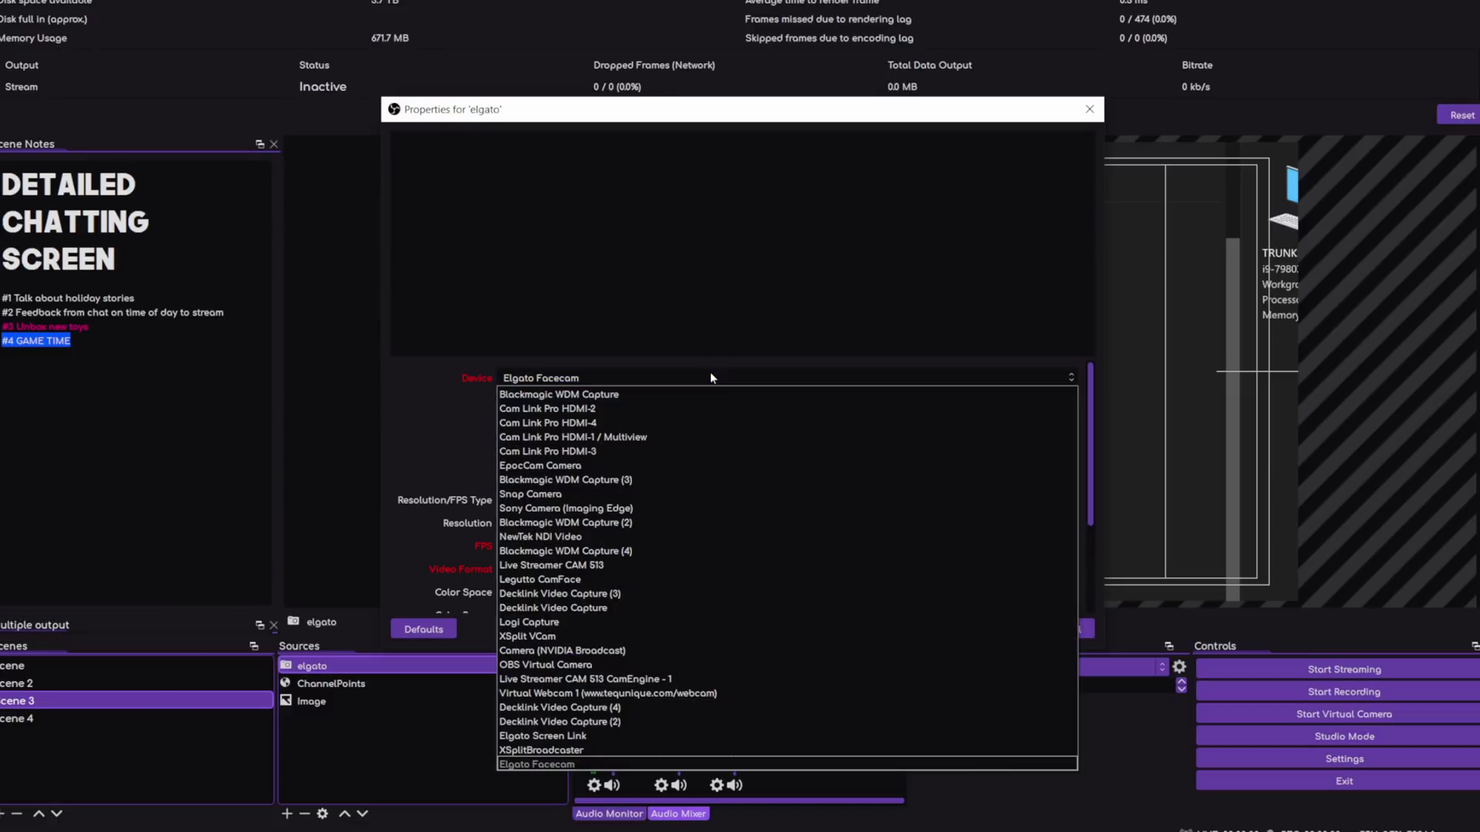
{"action": "left_click", "coordinate": [554, 581]}
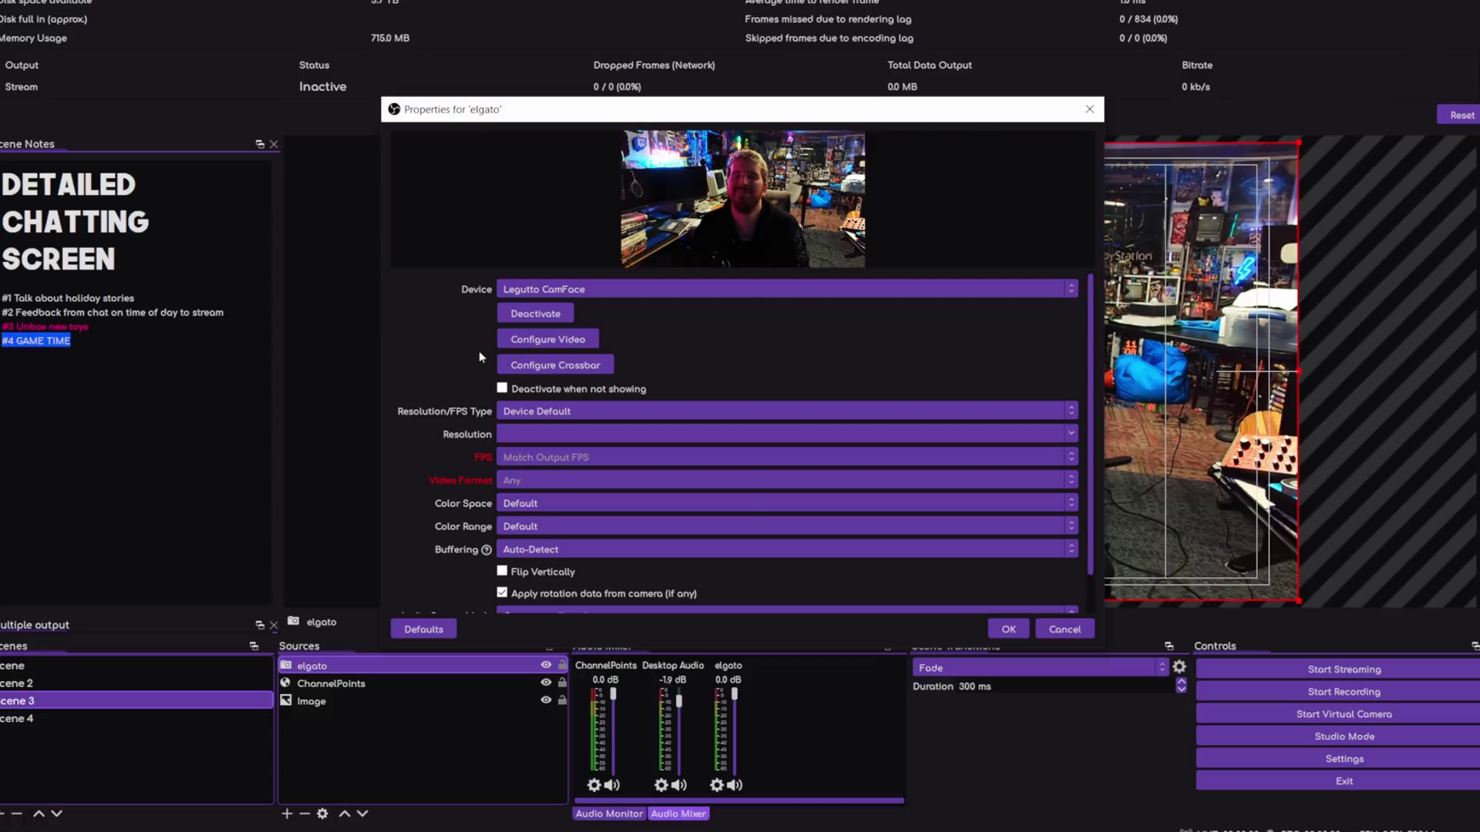
{"action": "left_click", "coordinate": [1010, 630]}
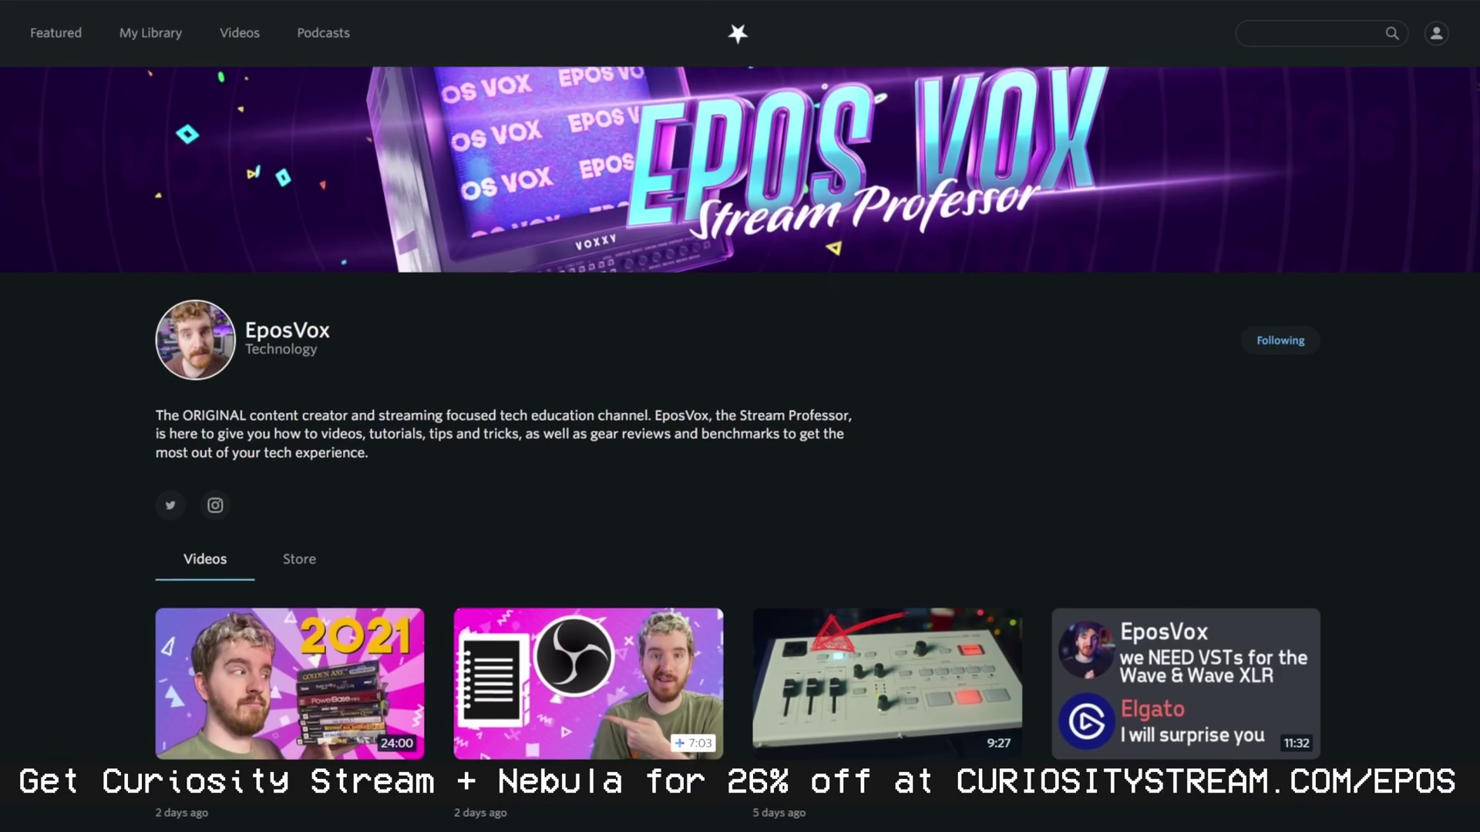
Step: Scroll through the LowSpecGamer and MKBHD Nebula pages down to the Curiosity Stream bundle graphic
{"action": "scroll", "coordinate": [740, 416], "scroll_direction": "down", "scroll_amount": 2}
{"action": "scroll", "coordinate": [739, 417], "scroll_direction": "down", "scroll_amount": 3}
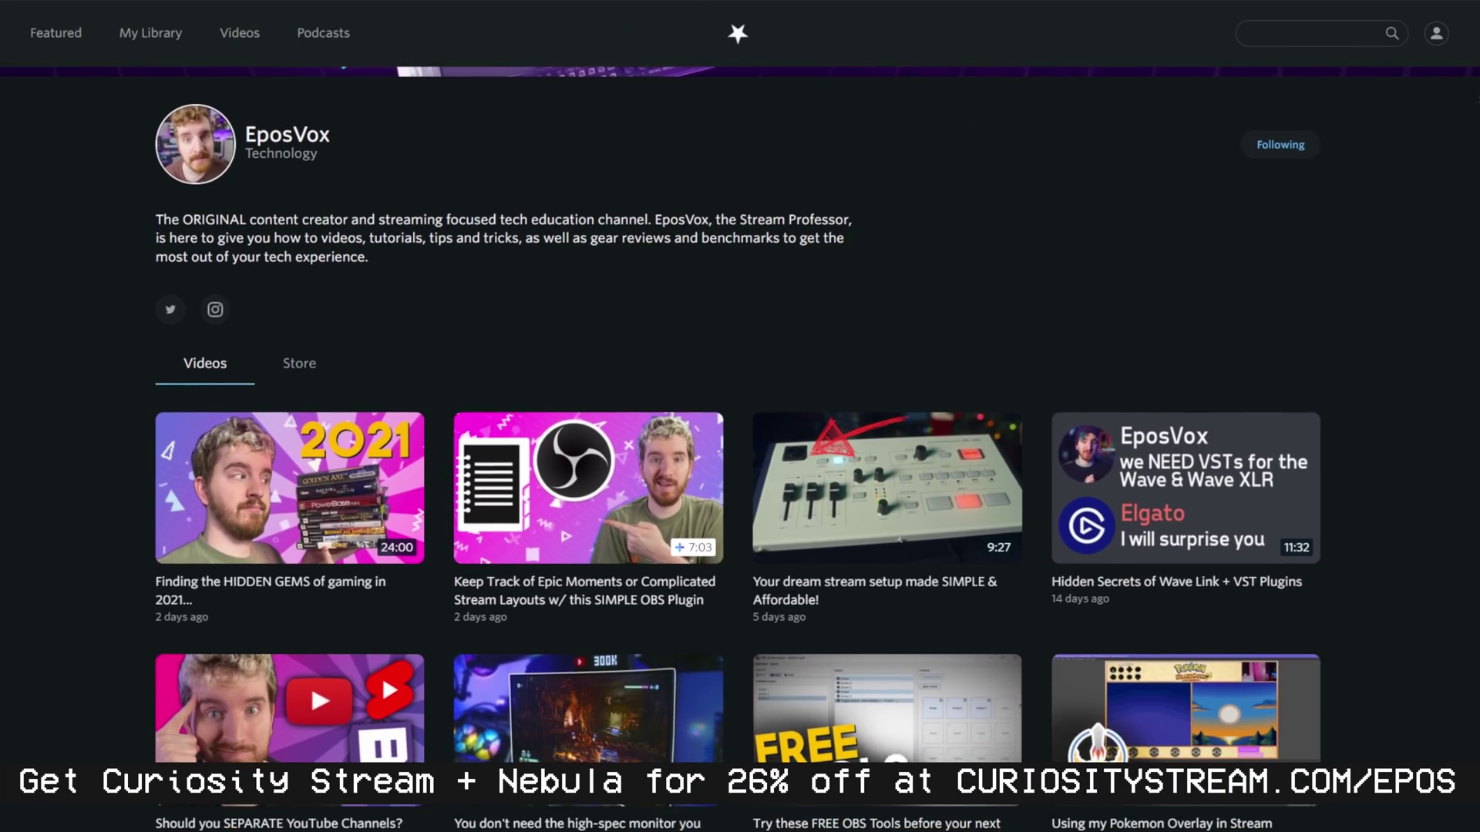
{"action": "scroll", "coordinate": [740, 417], "scroll_direction": "down", "scroll_amount": 3}
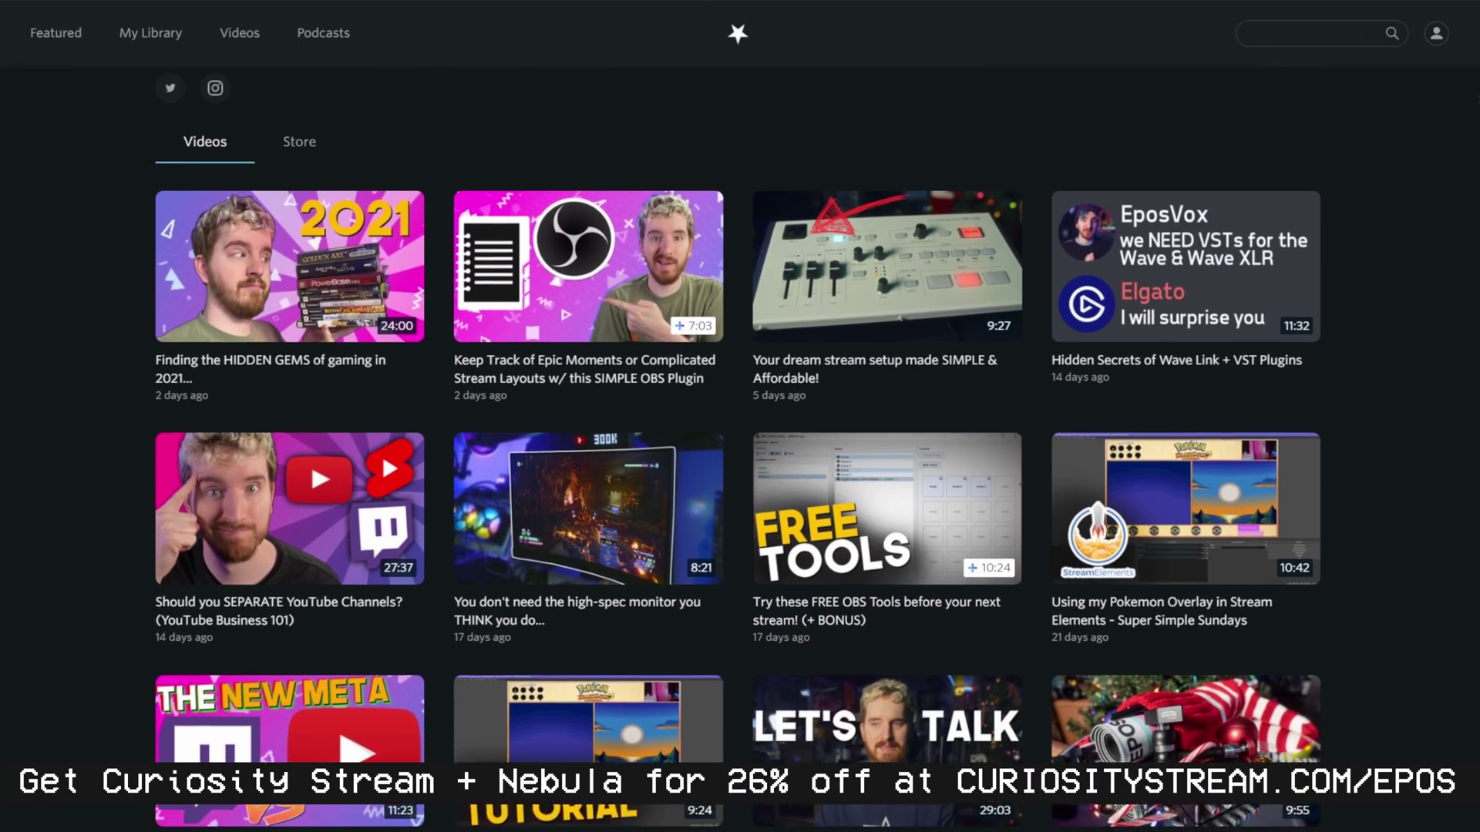
{"action": "scroll", "coordinate": [740, 417], "scroll_direction": "down", "scroll_amount": 1}
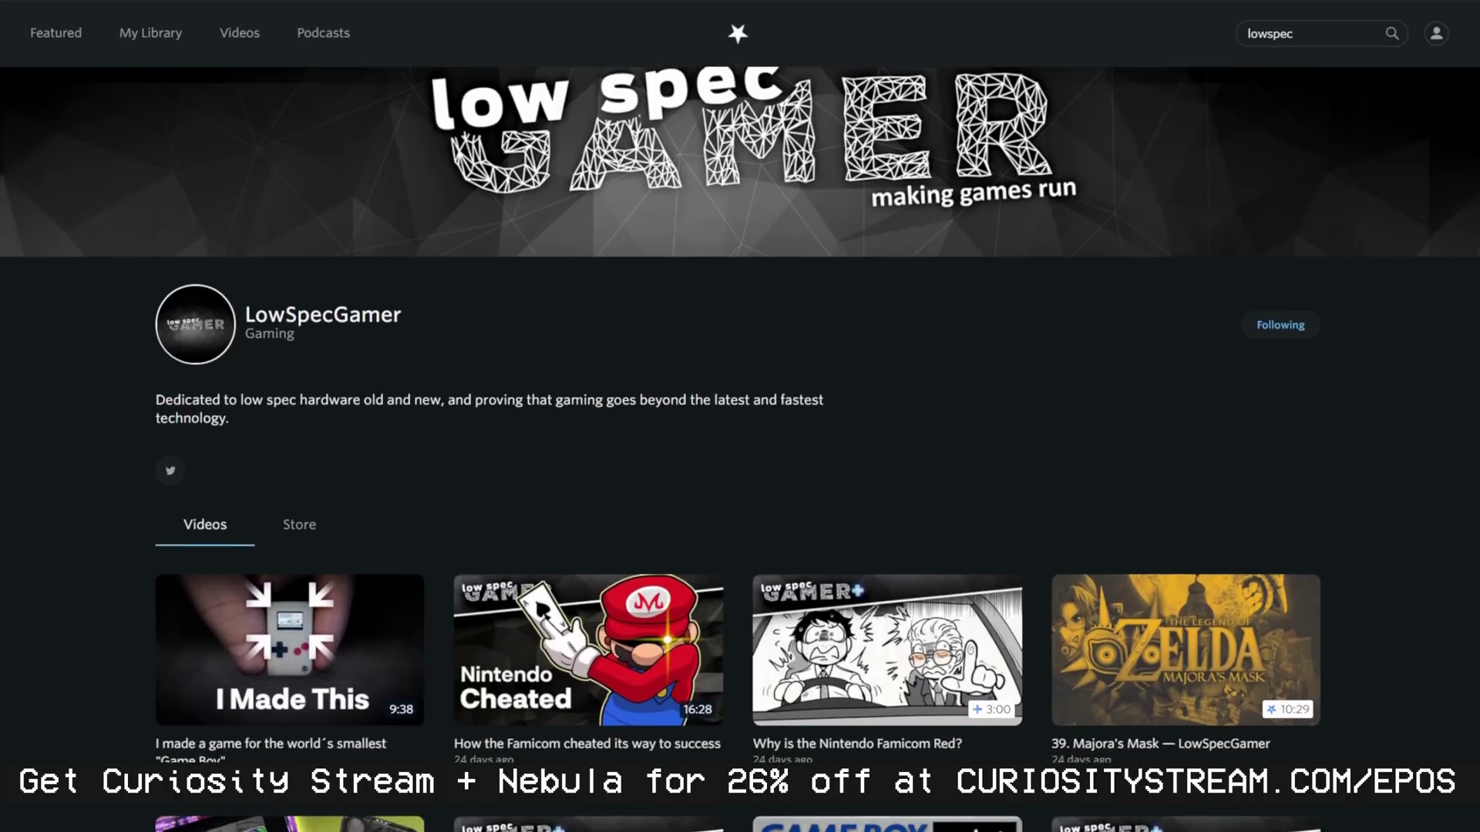
{"action": "scroll", "coordinate": [740, 416], "scroll_direction": "down", "scroll_amount": 2}
{"action": "scroll", "coordinate": [740, 416], "scroll_direction": "down", "scroll_amount": 2}
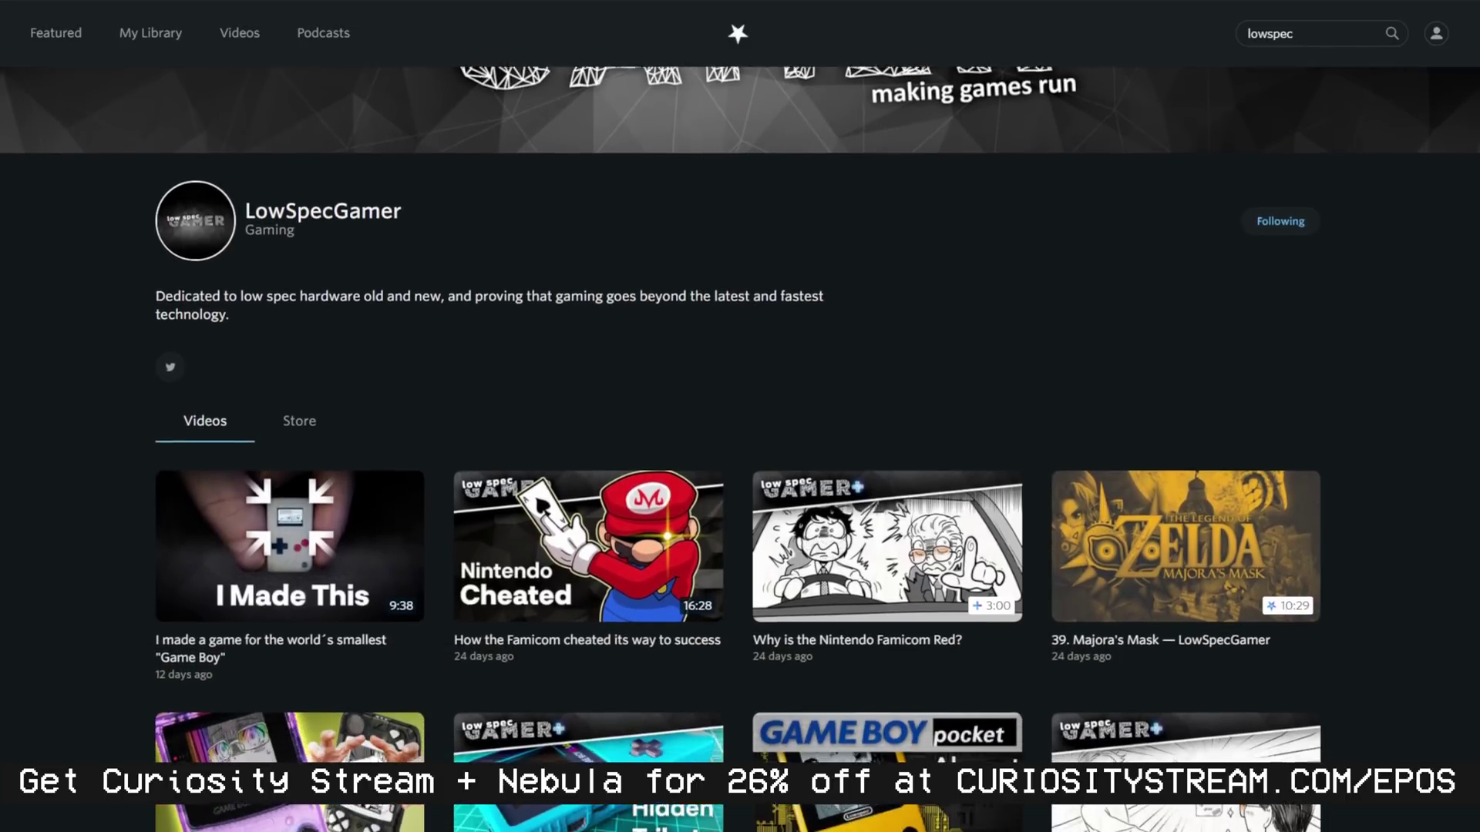
{"action": "scroll", "coordinate": [739, 416], "scroll_direction": "down", "scroll_amount": 1}
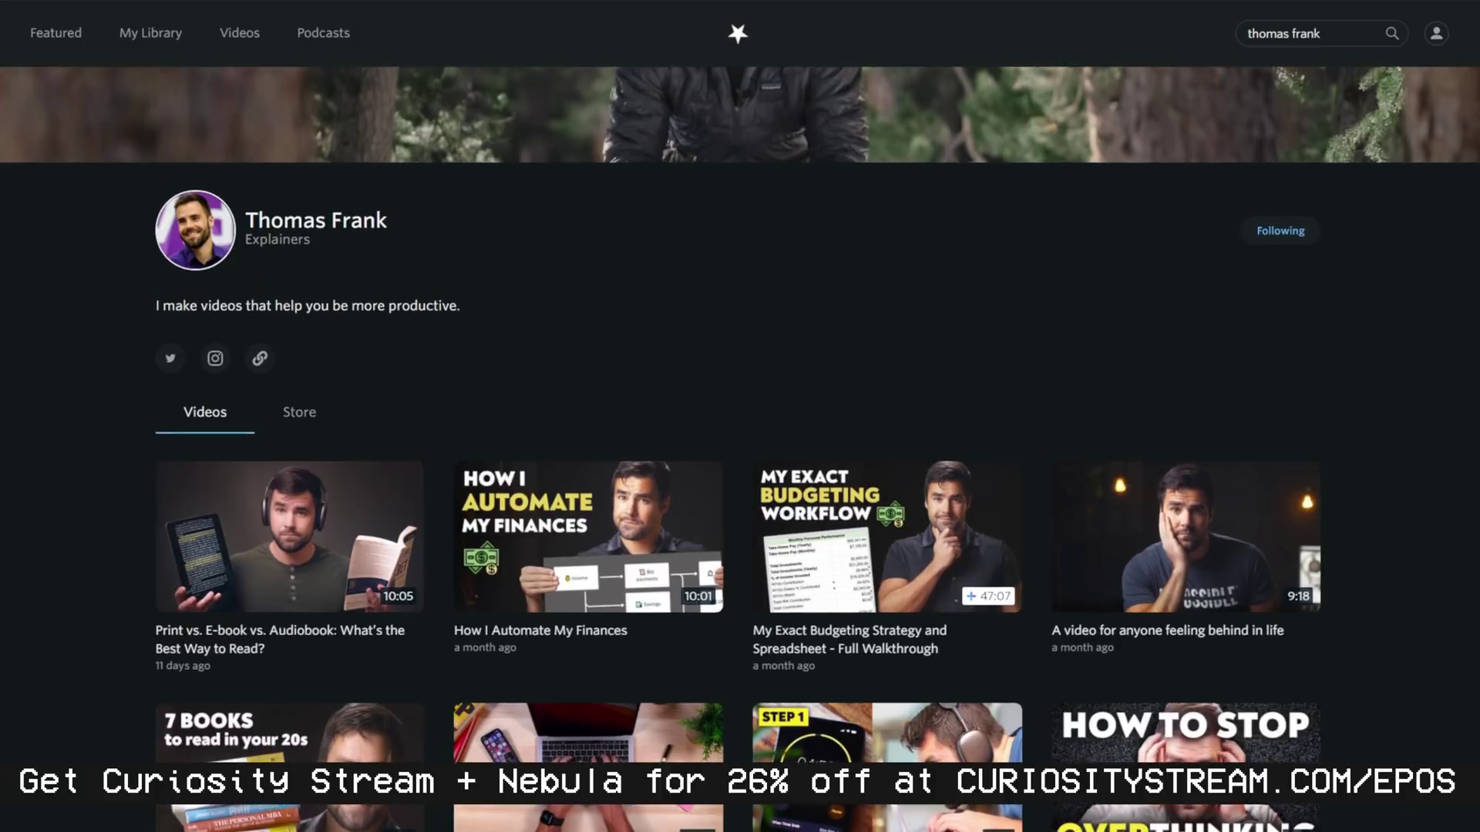
{"action": "scroll", "coordinate": [740, 416], "scroll_direction": "down", "scroll_amount": 1}
{"action": "scroll", "coordinate": [741, 416], "scroll_direction": "down", "scroll_amount": 2}
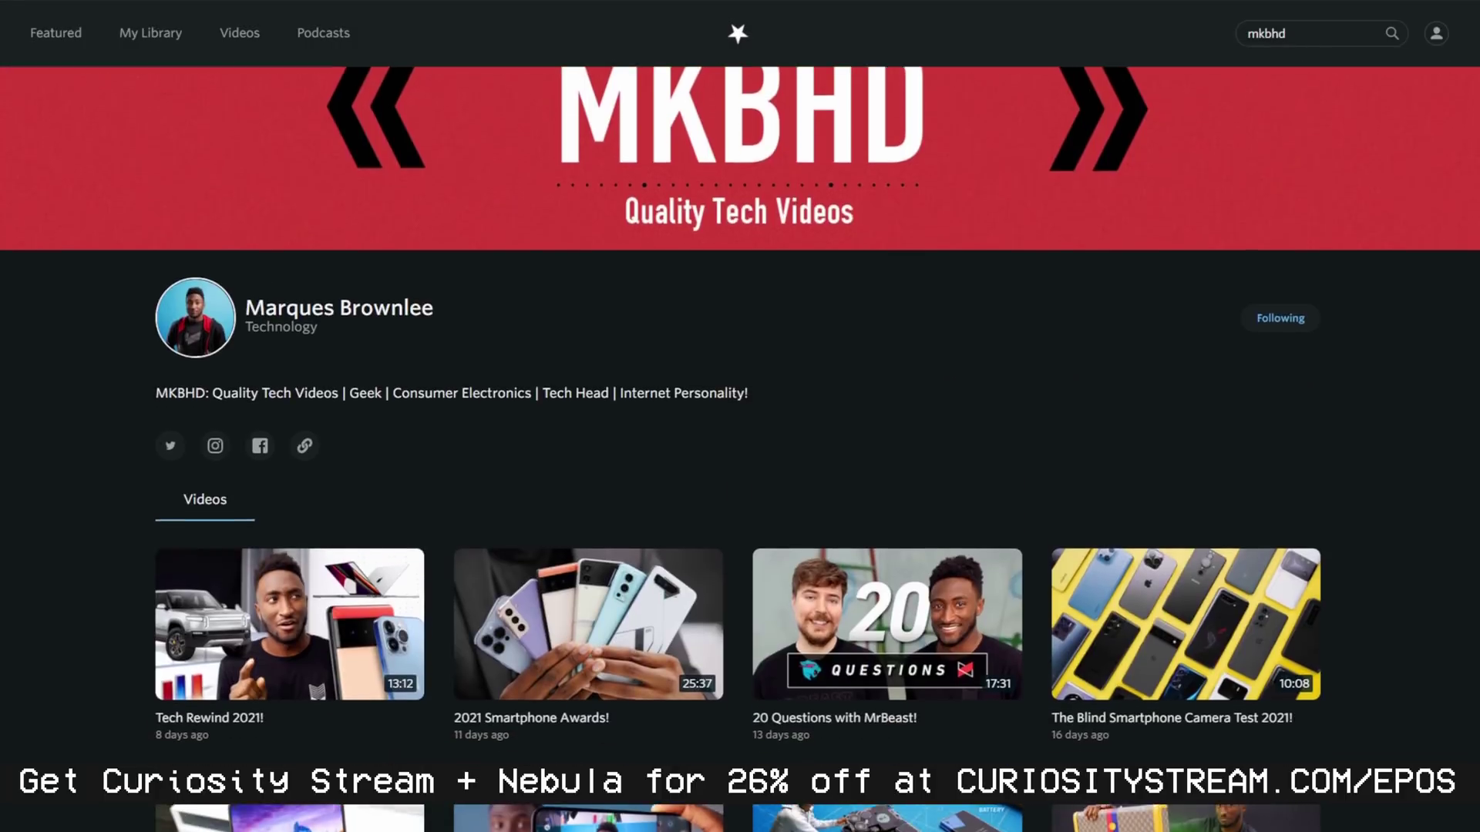
{"action": "scroll", "coordinate": [739, 417], "scroll_direction": "down", "scroll_amount": 2}
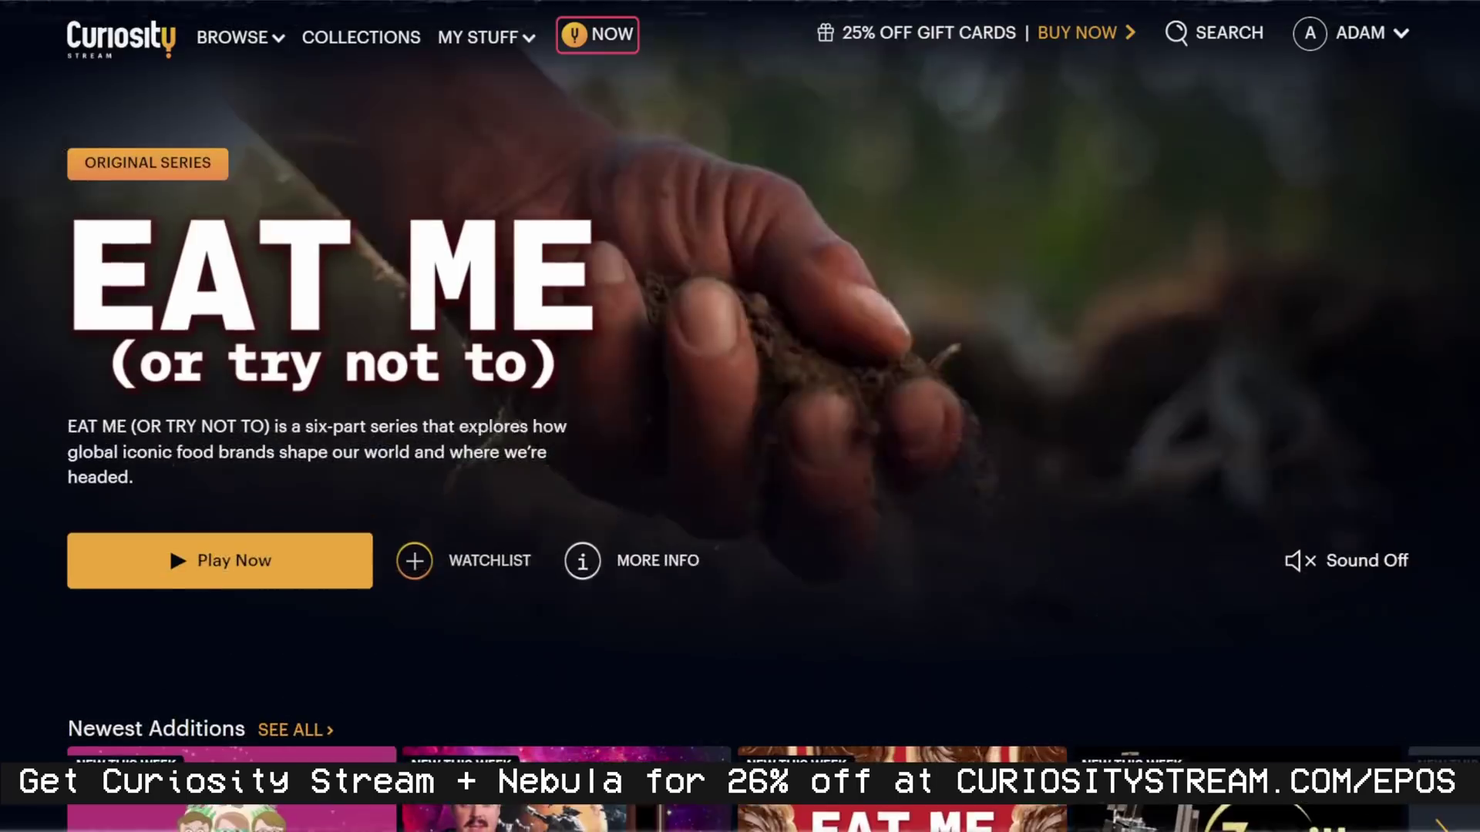
Step: Scroll the Curiosity Stream homepage below Newest Additions to the New Year, New You collection
{"action": "scroll", "coordinate": [740, 416], "scroll_direction": "down", "scroll_amount": 3}
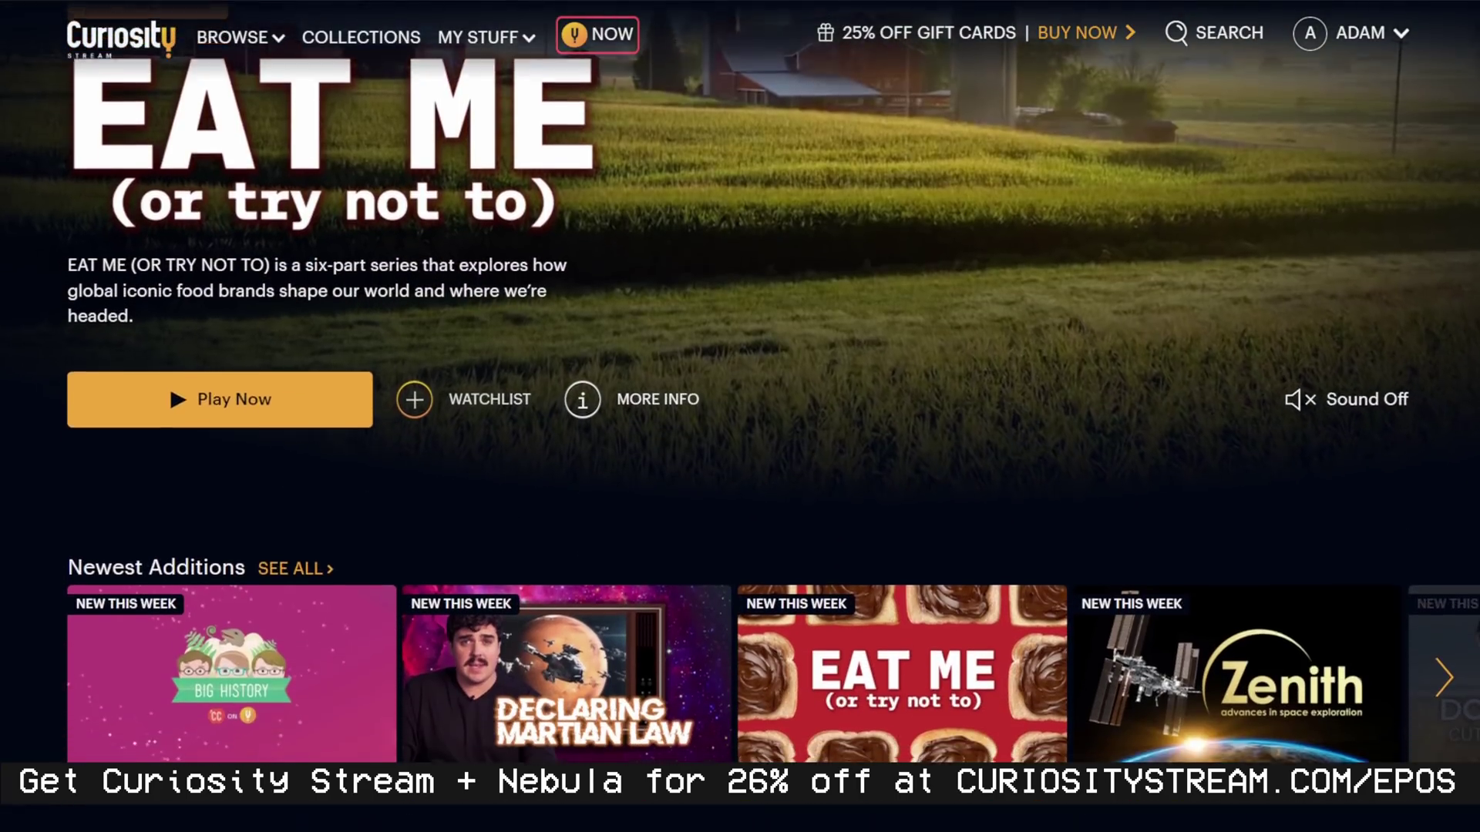
{"action": "scroll", "coordinate": [740, 416], "scroll_direction": "down", "scroll_amount": 3}
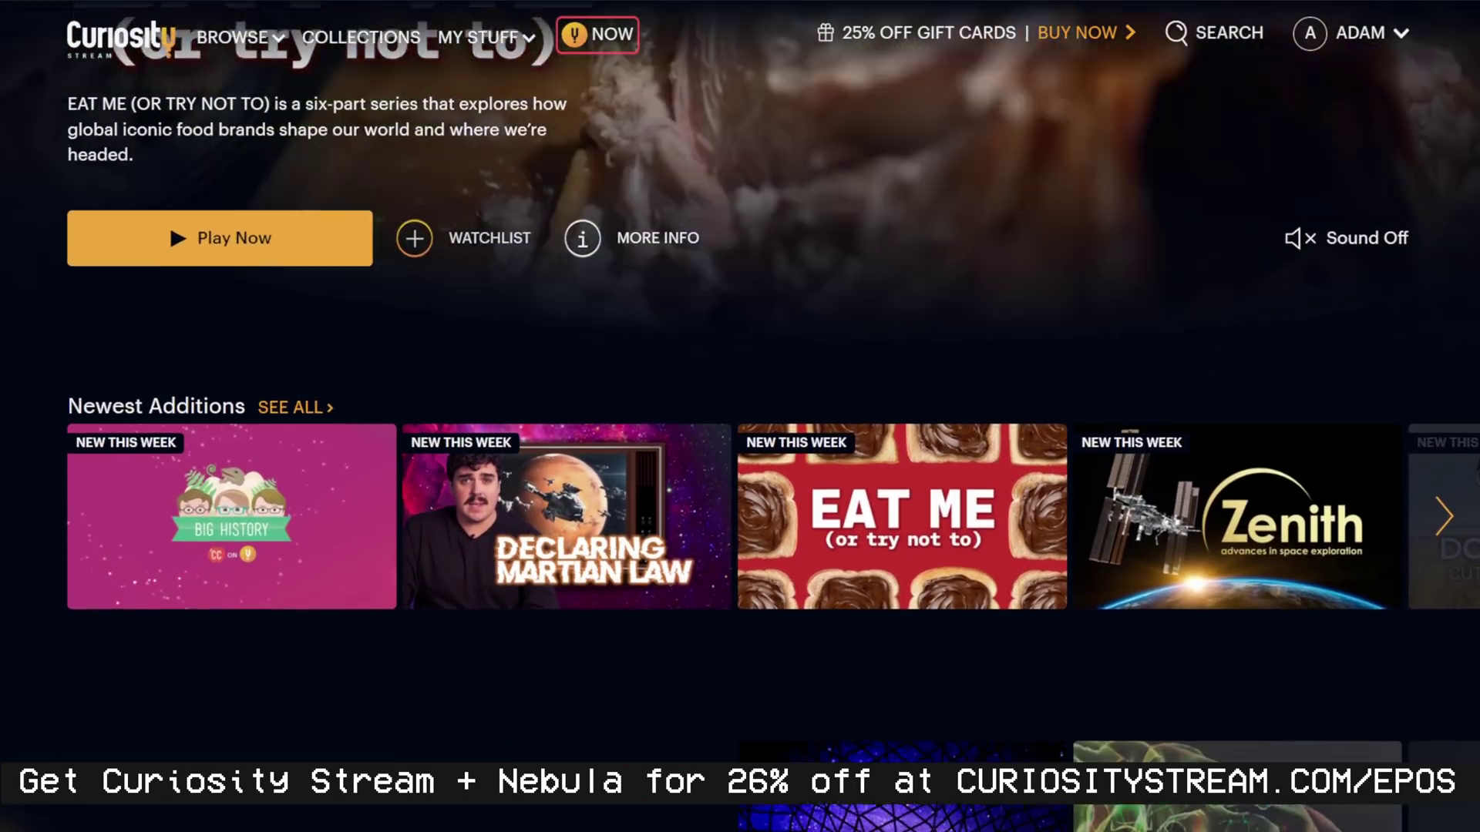
{"action": "scroll", "coordinate": [740, 417], "scroll_direction": "down", "scroll_amount": 3}
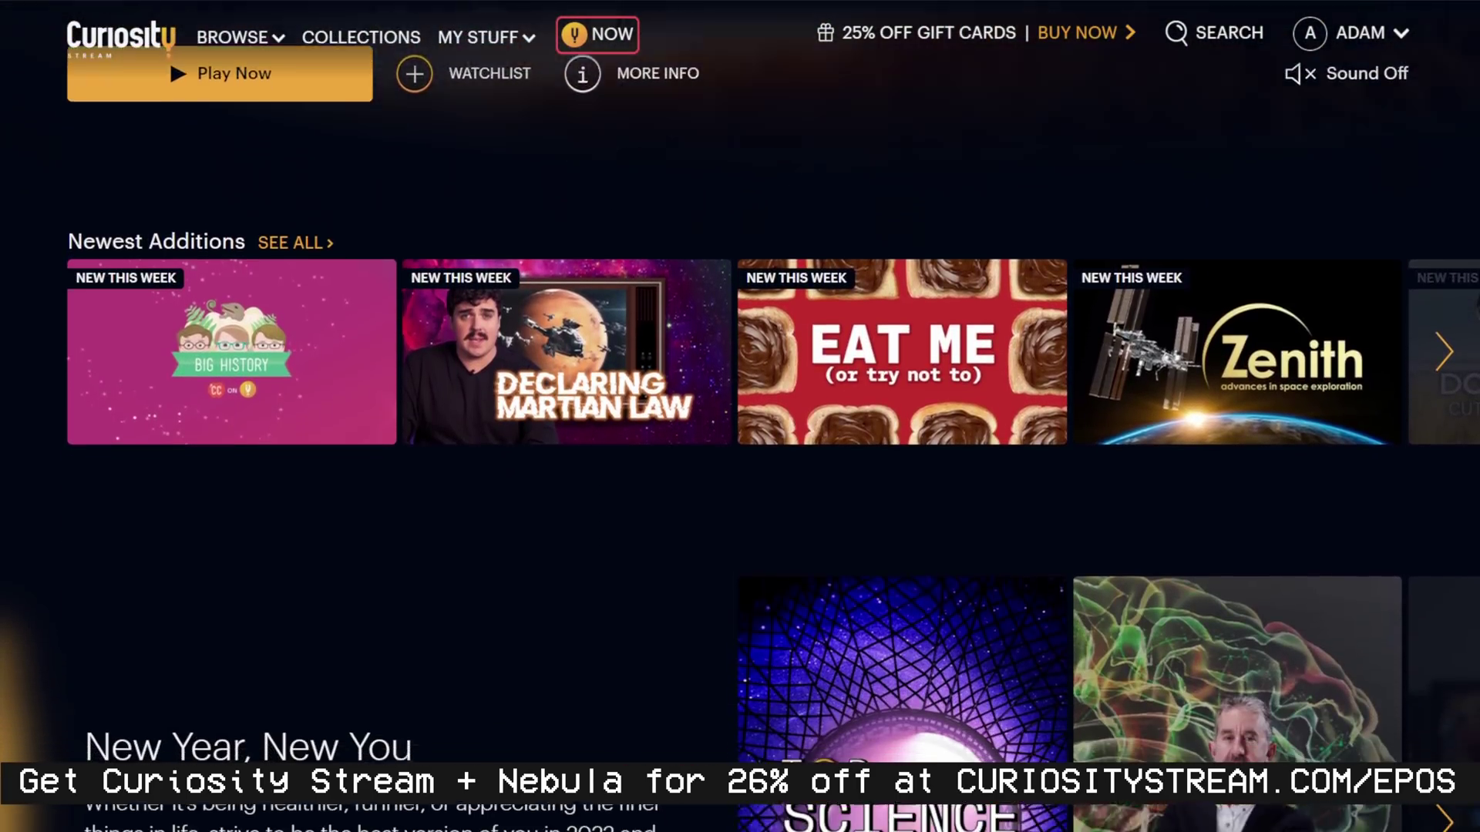
{"action": "scroll", "coordinate": [740, 416], "scroll_direction": "down", "scroll_amount": 3}
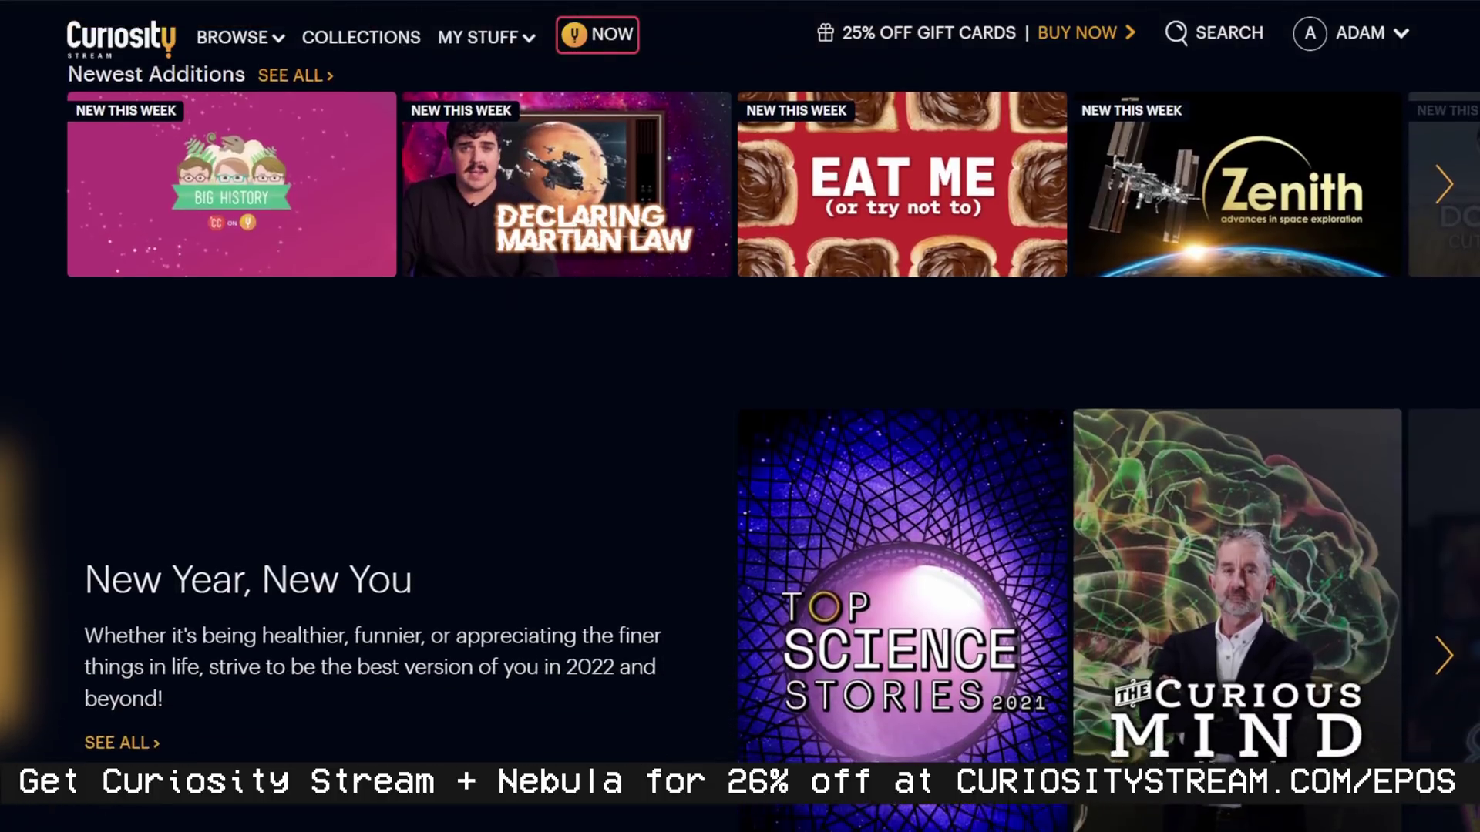
{"action": "scroll", "coordinate": [740, 416], "scroll_direction": "down", "scroll_amount": 3}
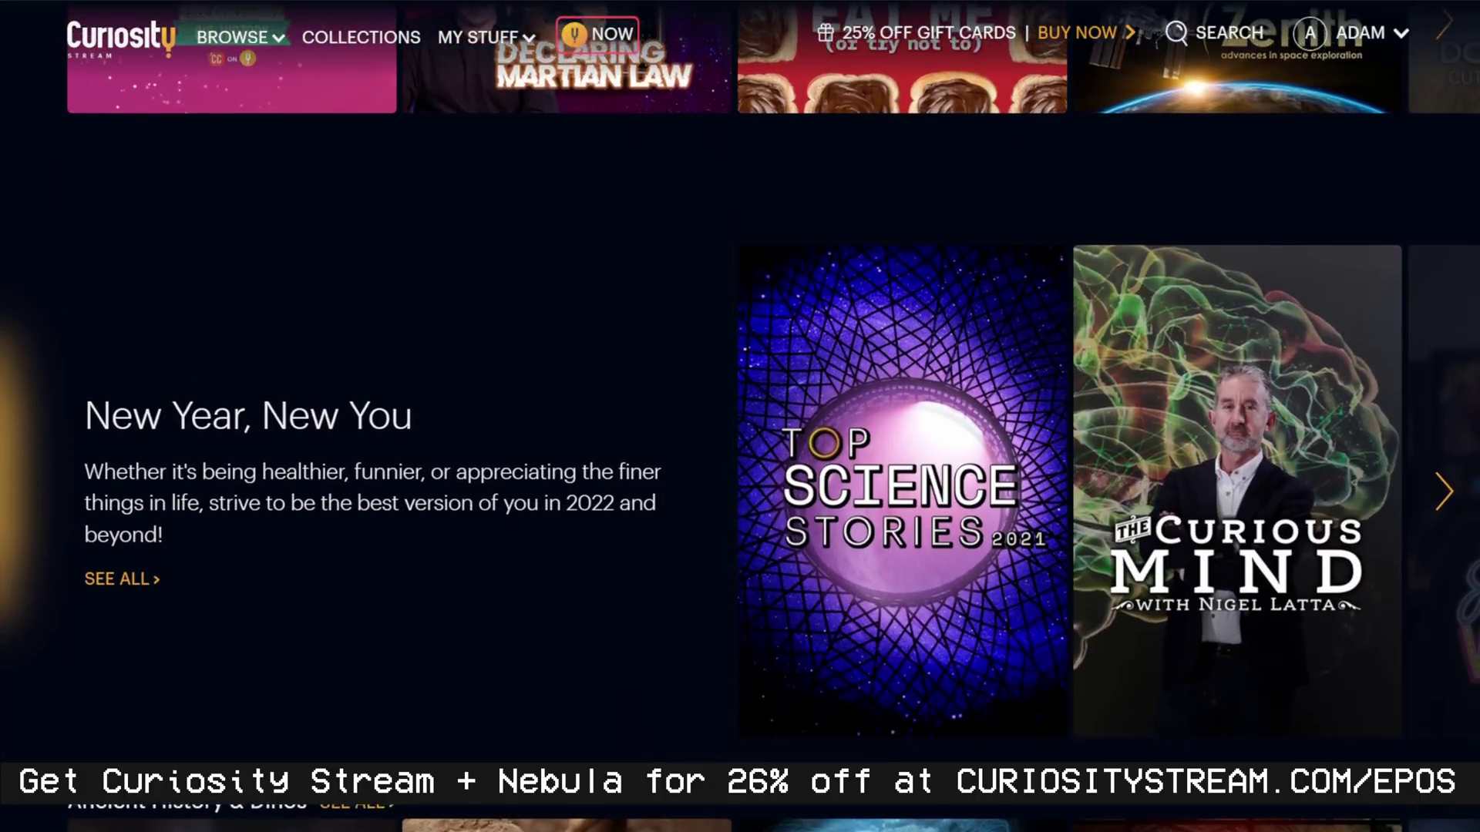
{"action": "scroll", "coordinate": [740, 416], "scroll_direction": "down", "scroll_amount": 1}
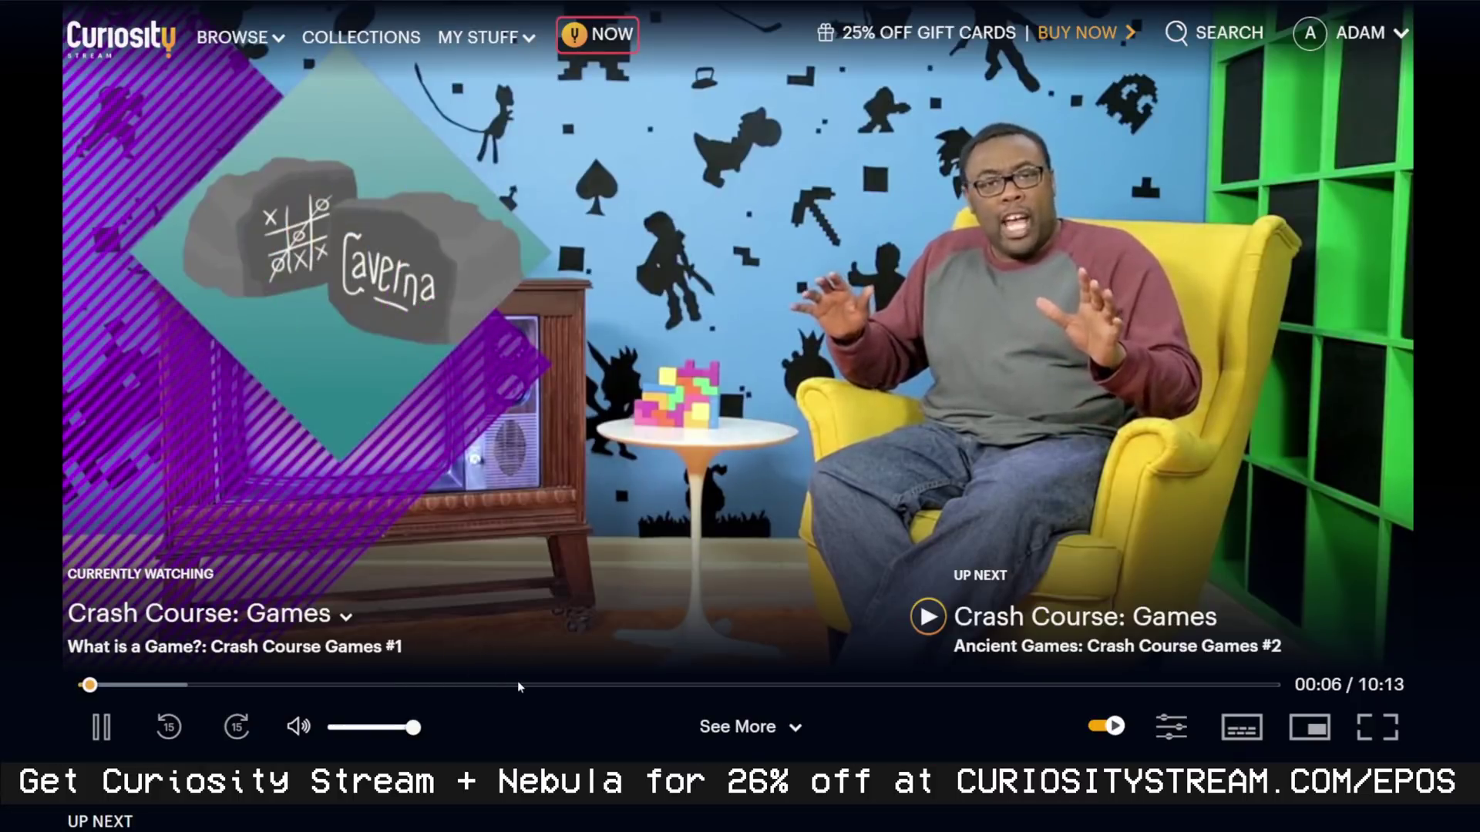
Step: Skip Crash Course: Games #1 ahead to 3:50 of its 10:13 runtime
{"action": "left_click", "coordinate": [529, 685]}
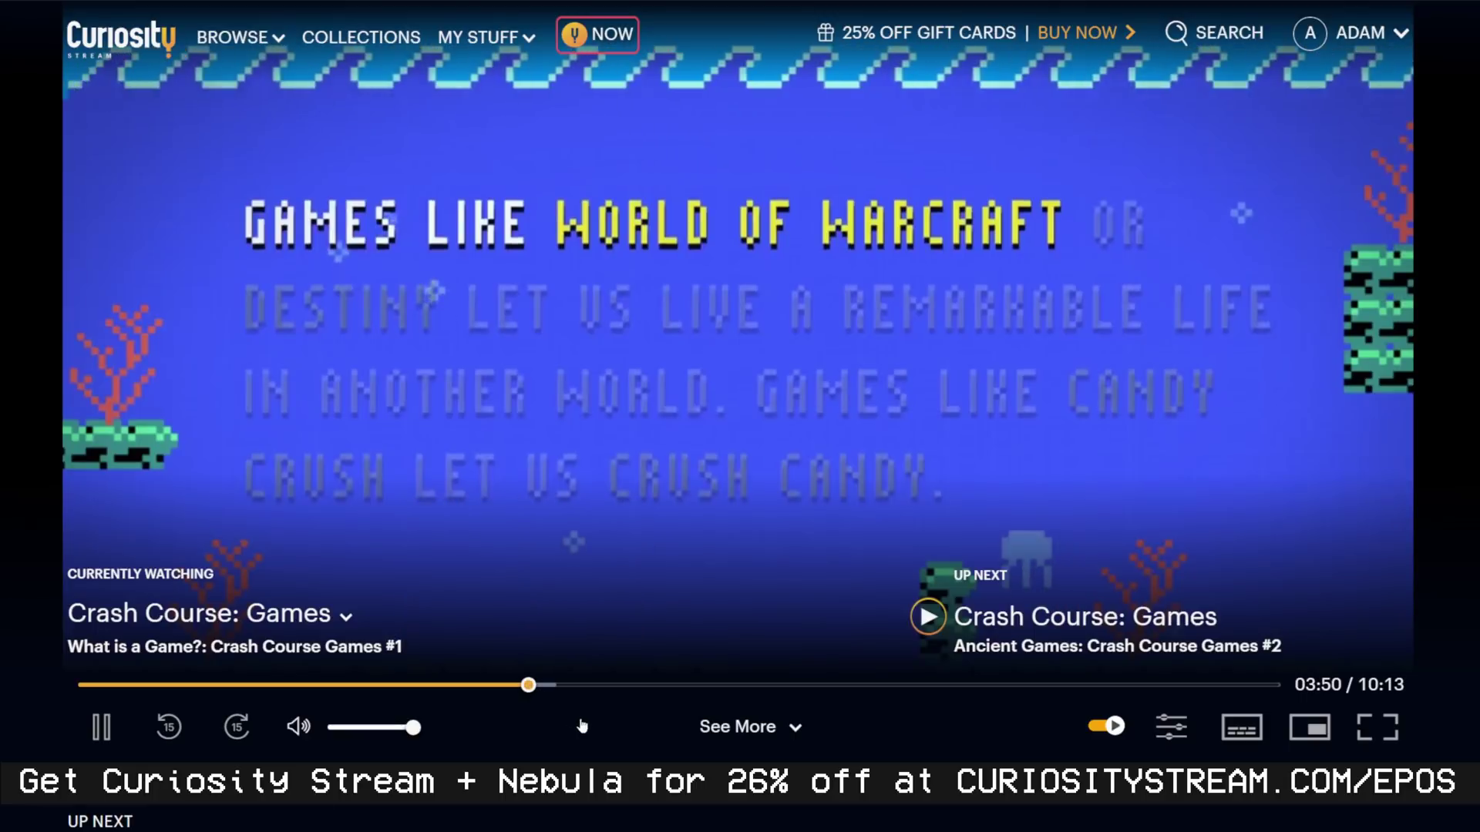